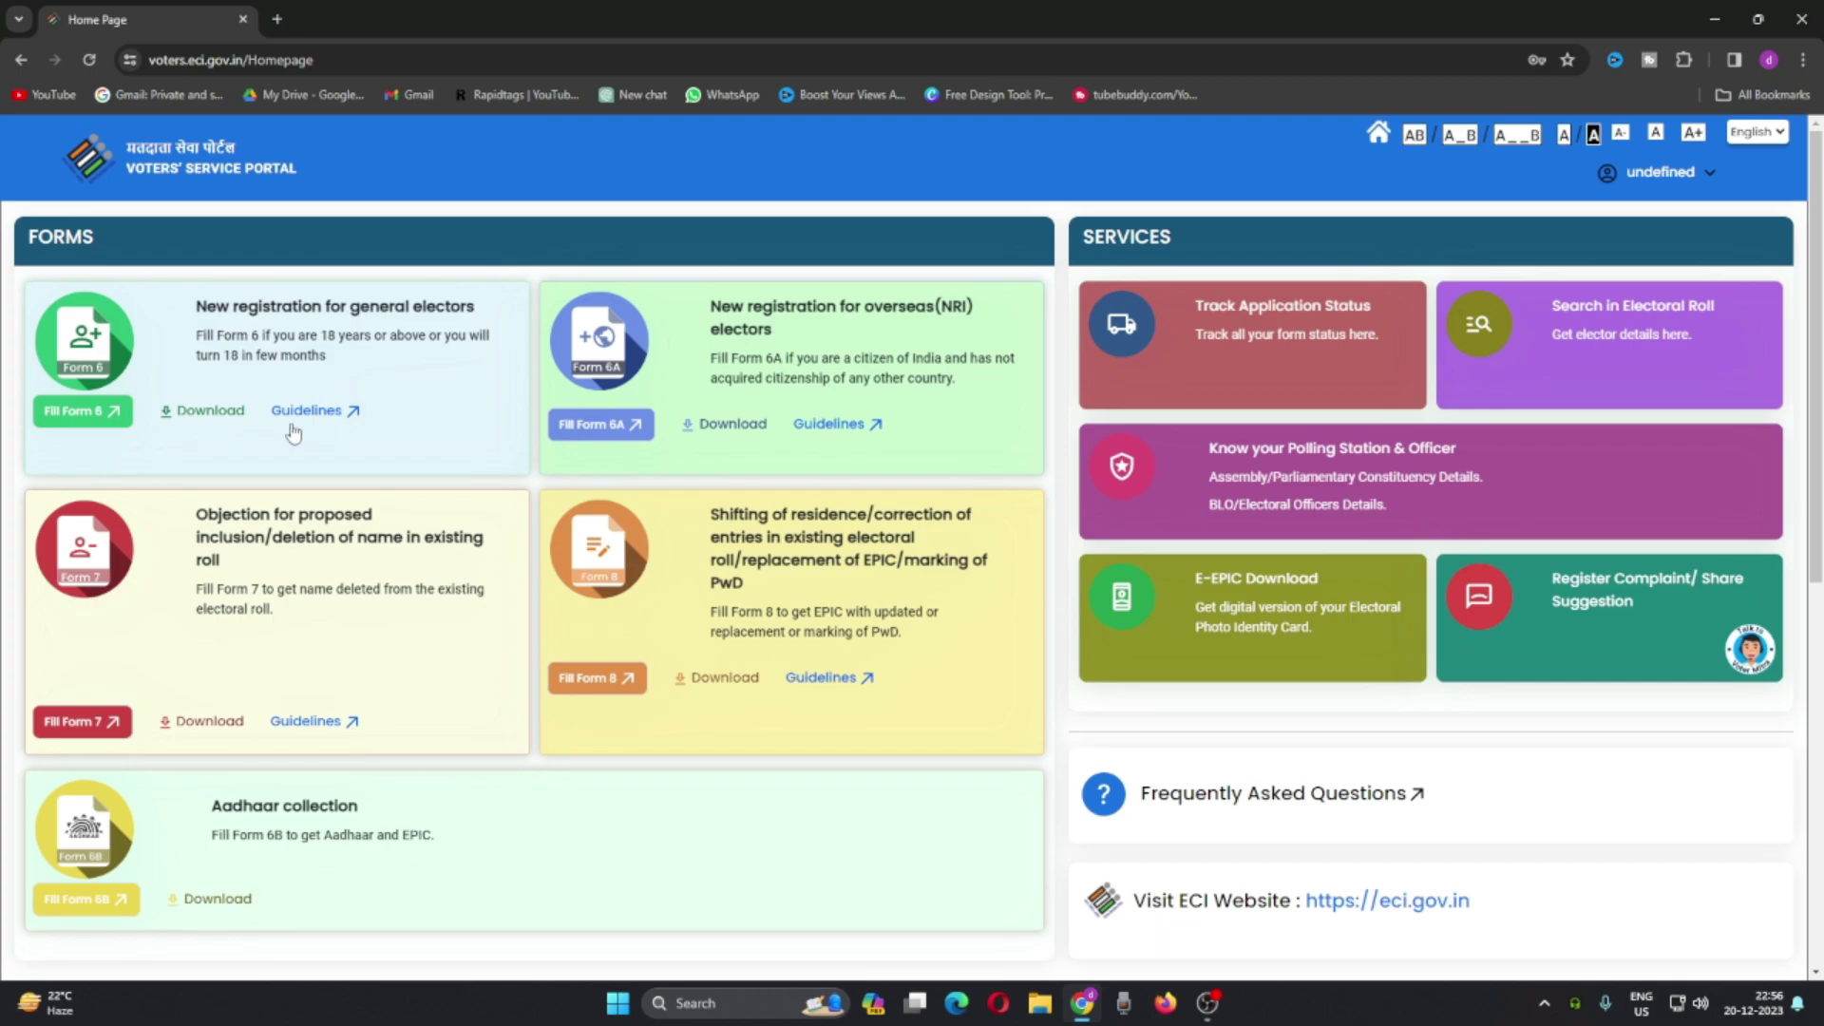
Open the Register Complaint/ Share Suggestion service from the portal's home page.
scroll(311, 385, "down", 2)
scroll(137, 342, "up", 2)
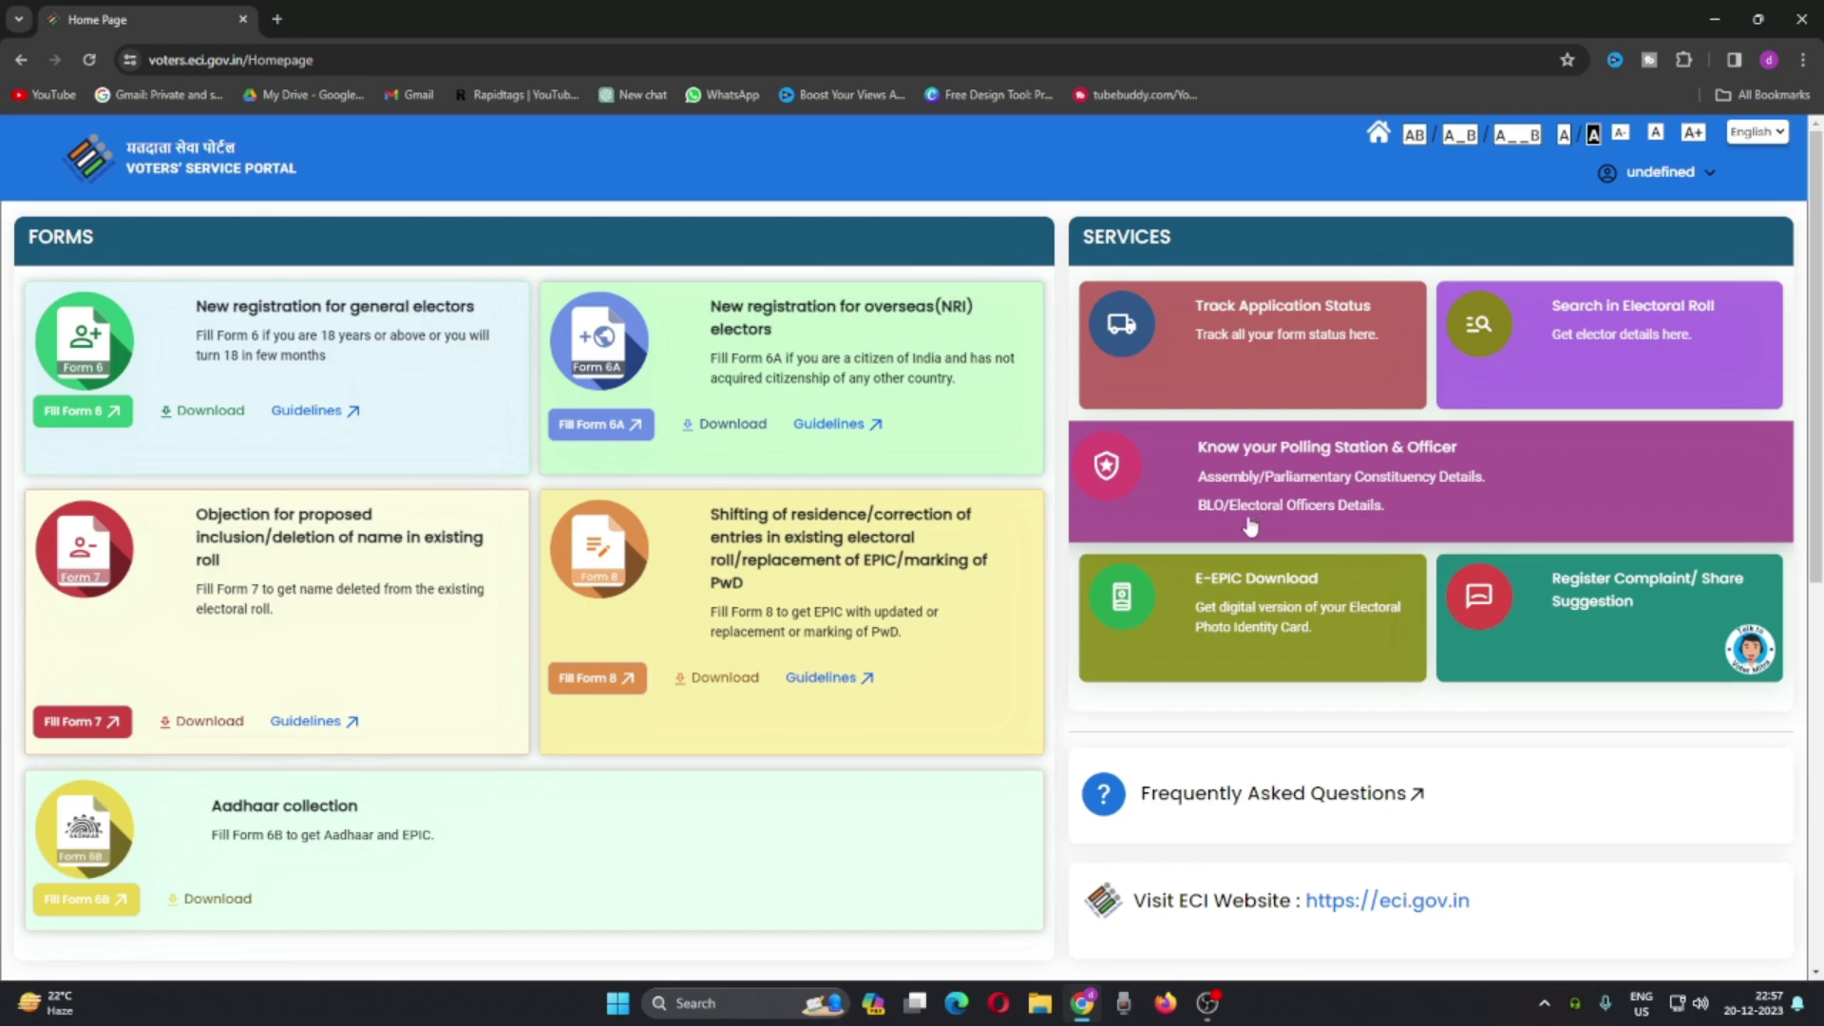
scroll(1626, 578, "down", 1)
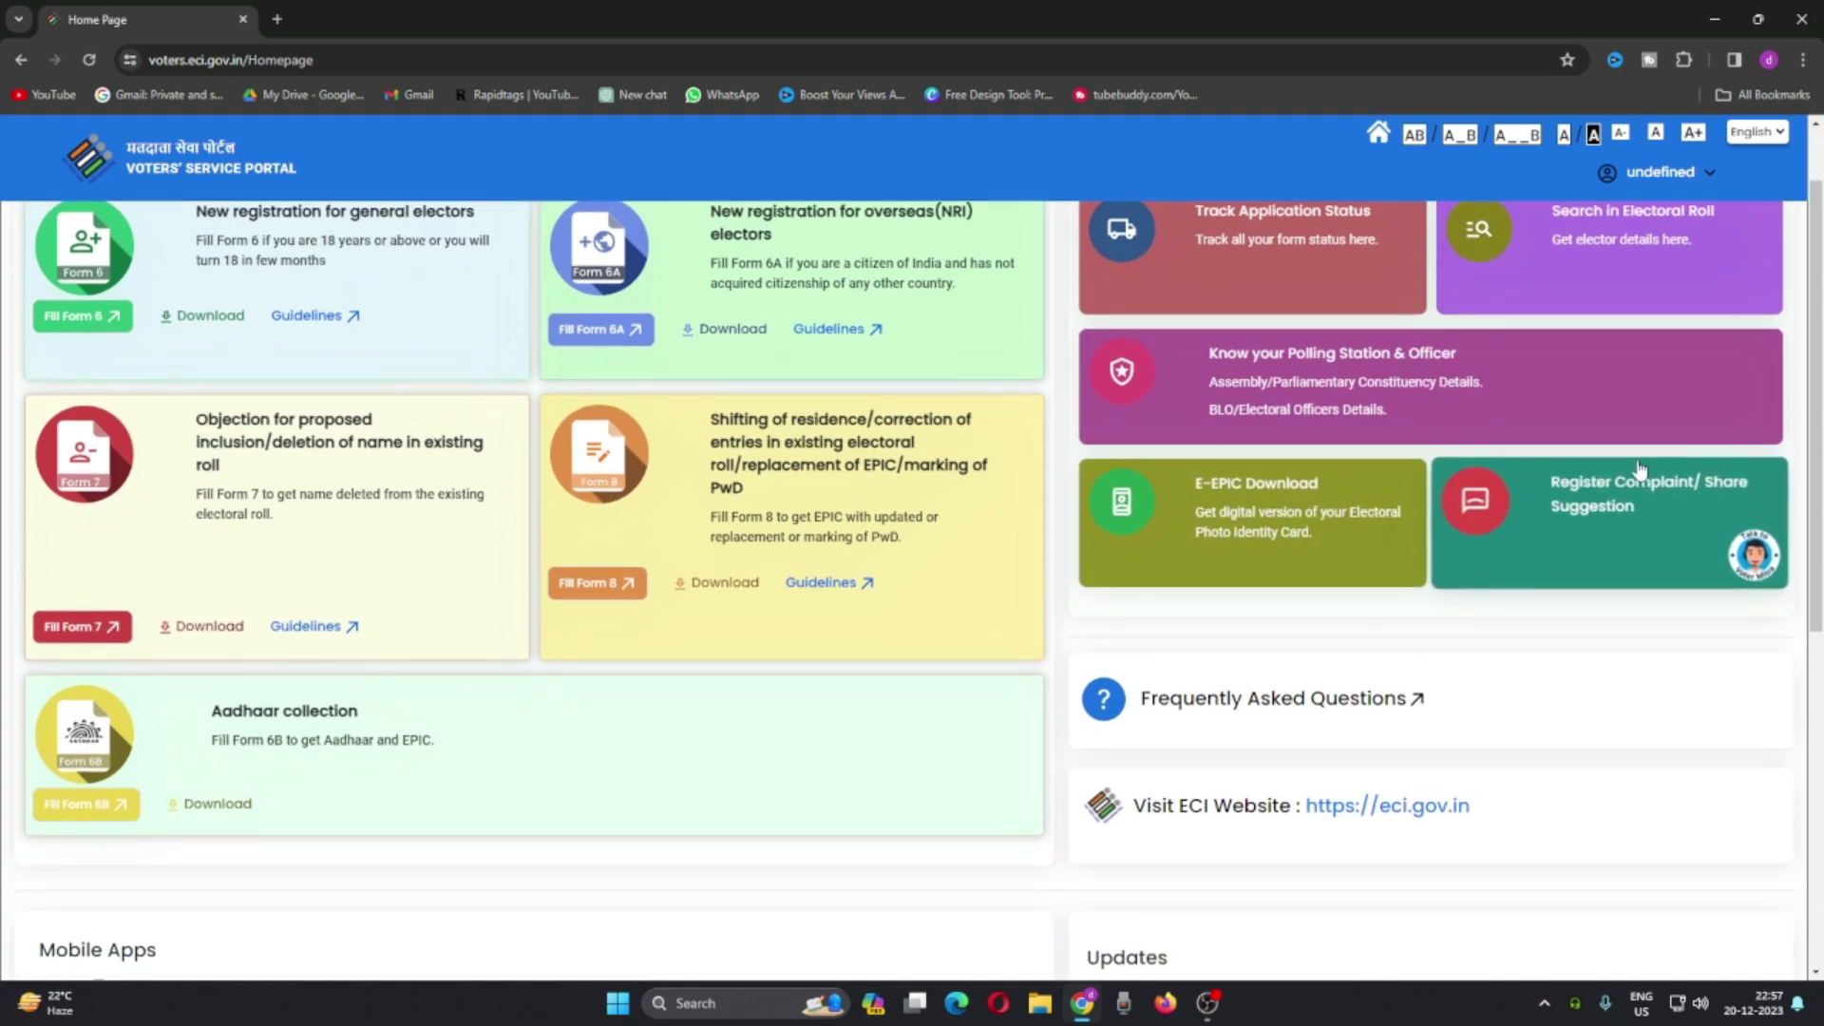
left_click(1624, 527)
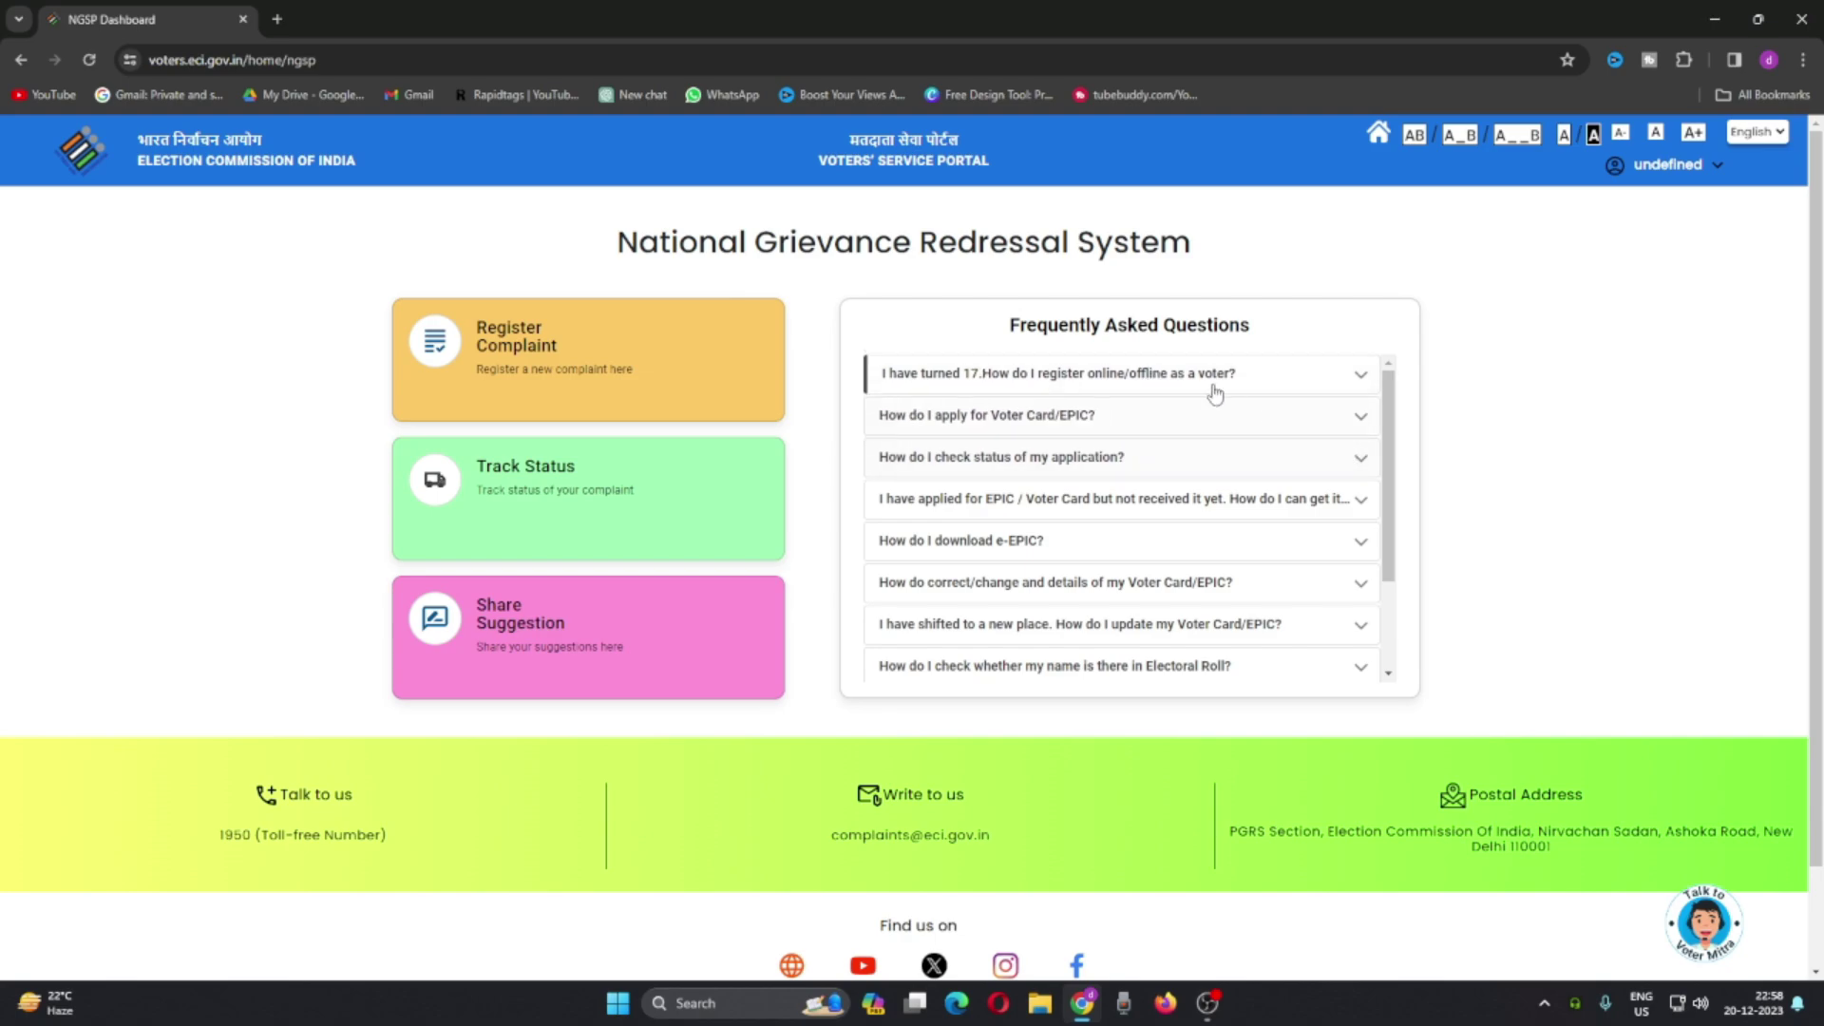
Look through the Frequently Asked Questions and the contact section of the National Grievance Redressal System page.
scroll(1377, 532, "down", 3)
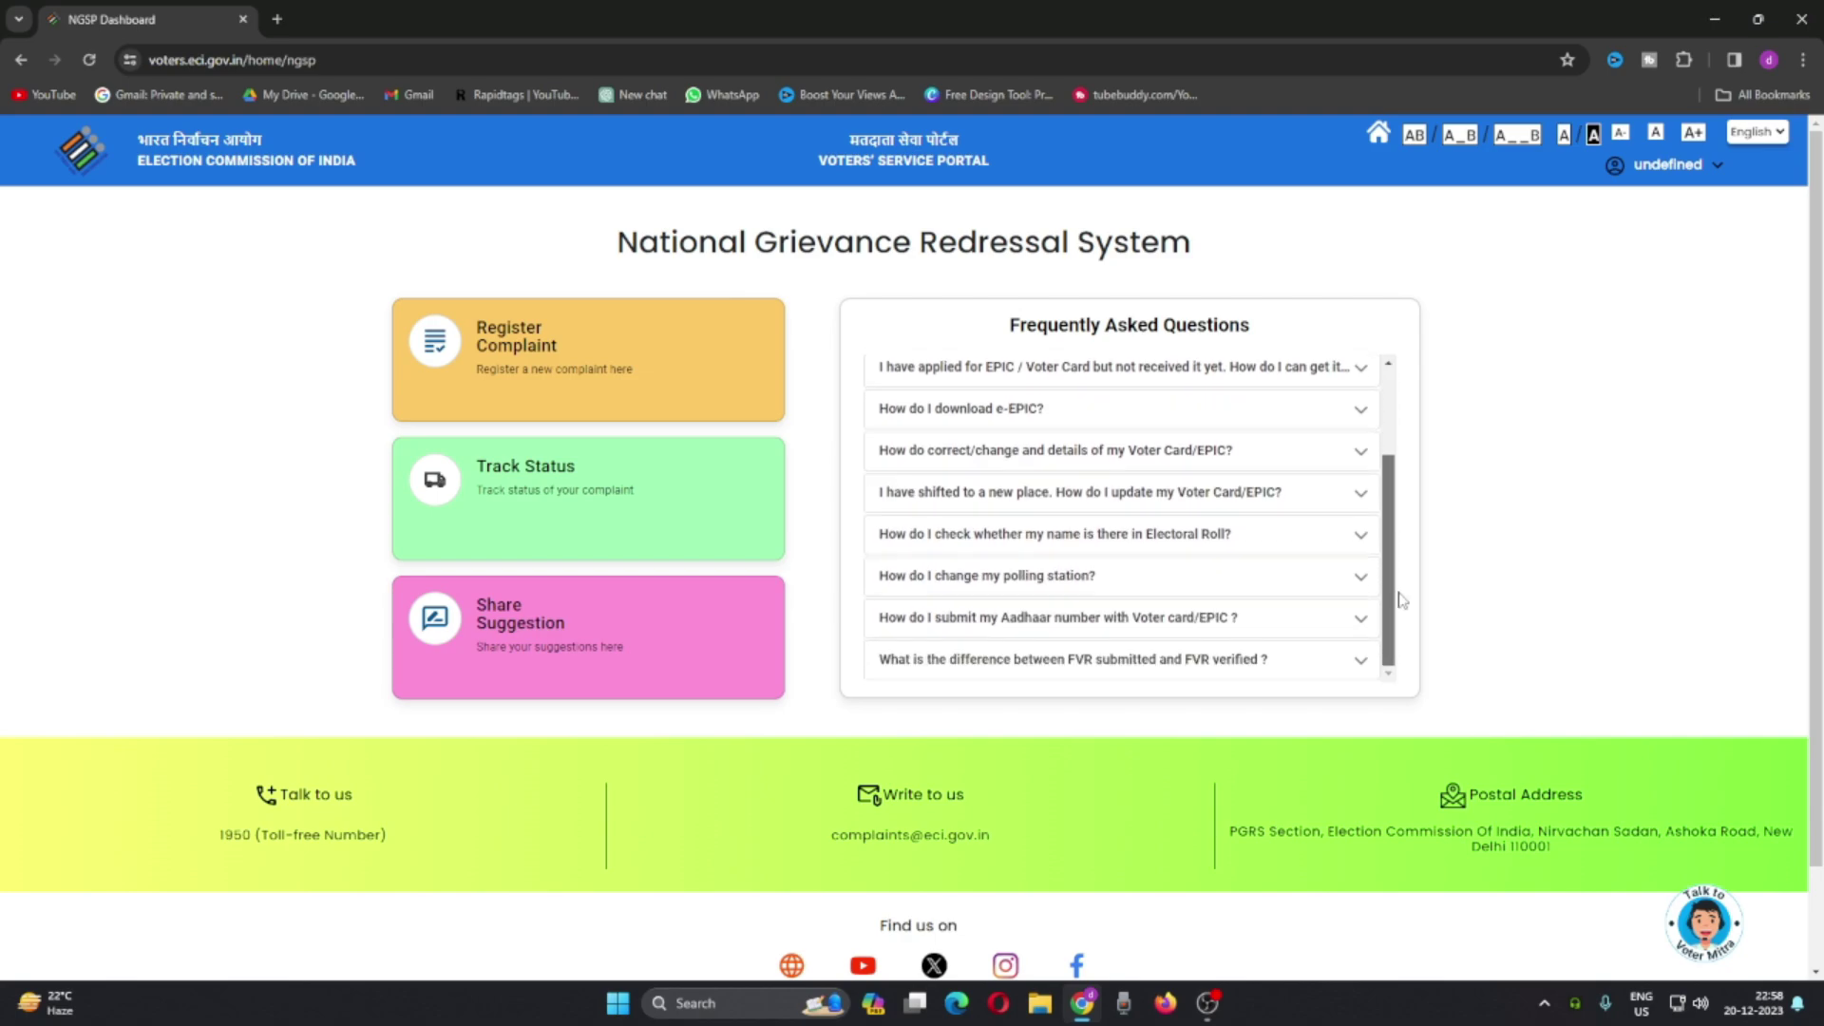
scroll(1401, 556, "up", 3)
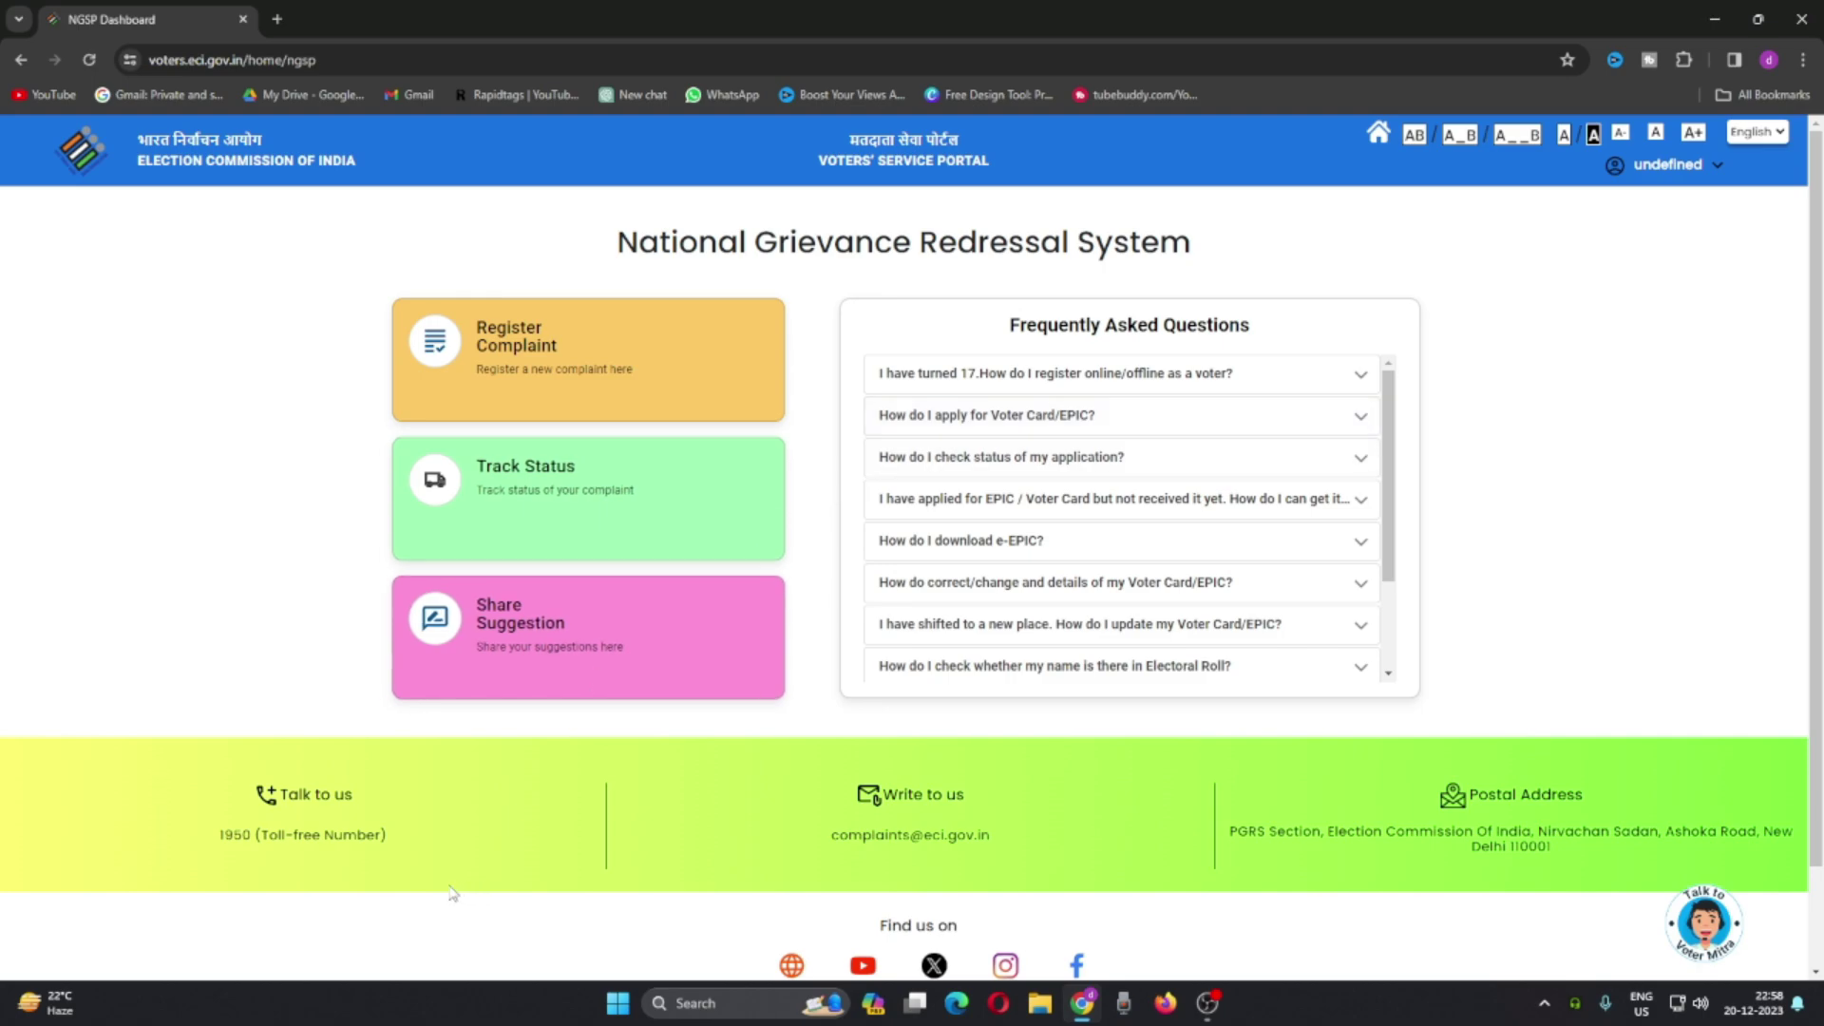
scroll(228, 864, "down", 1)
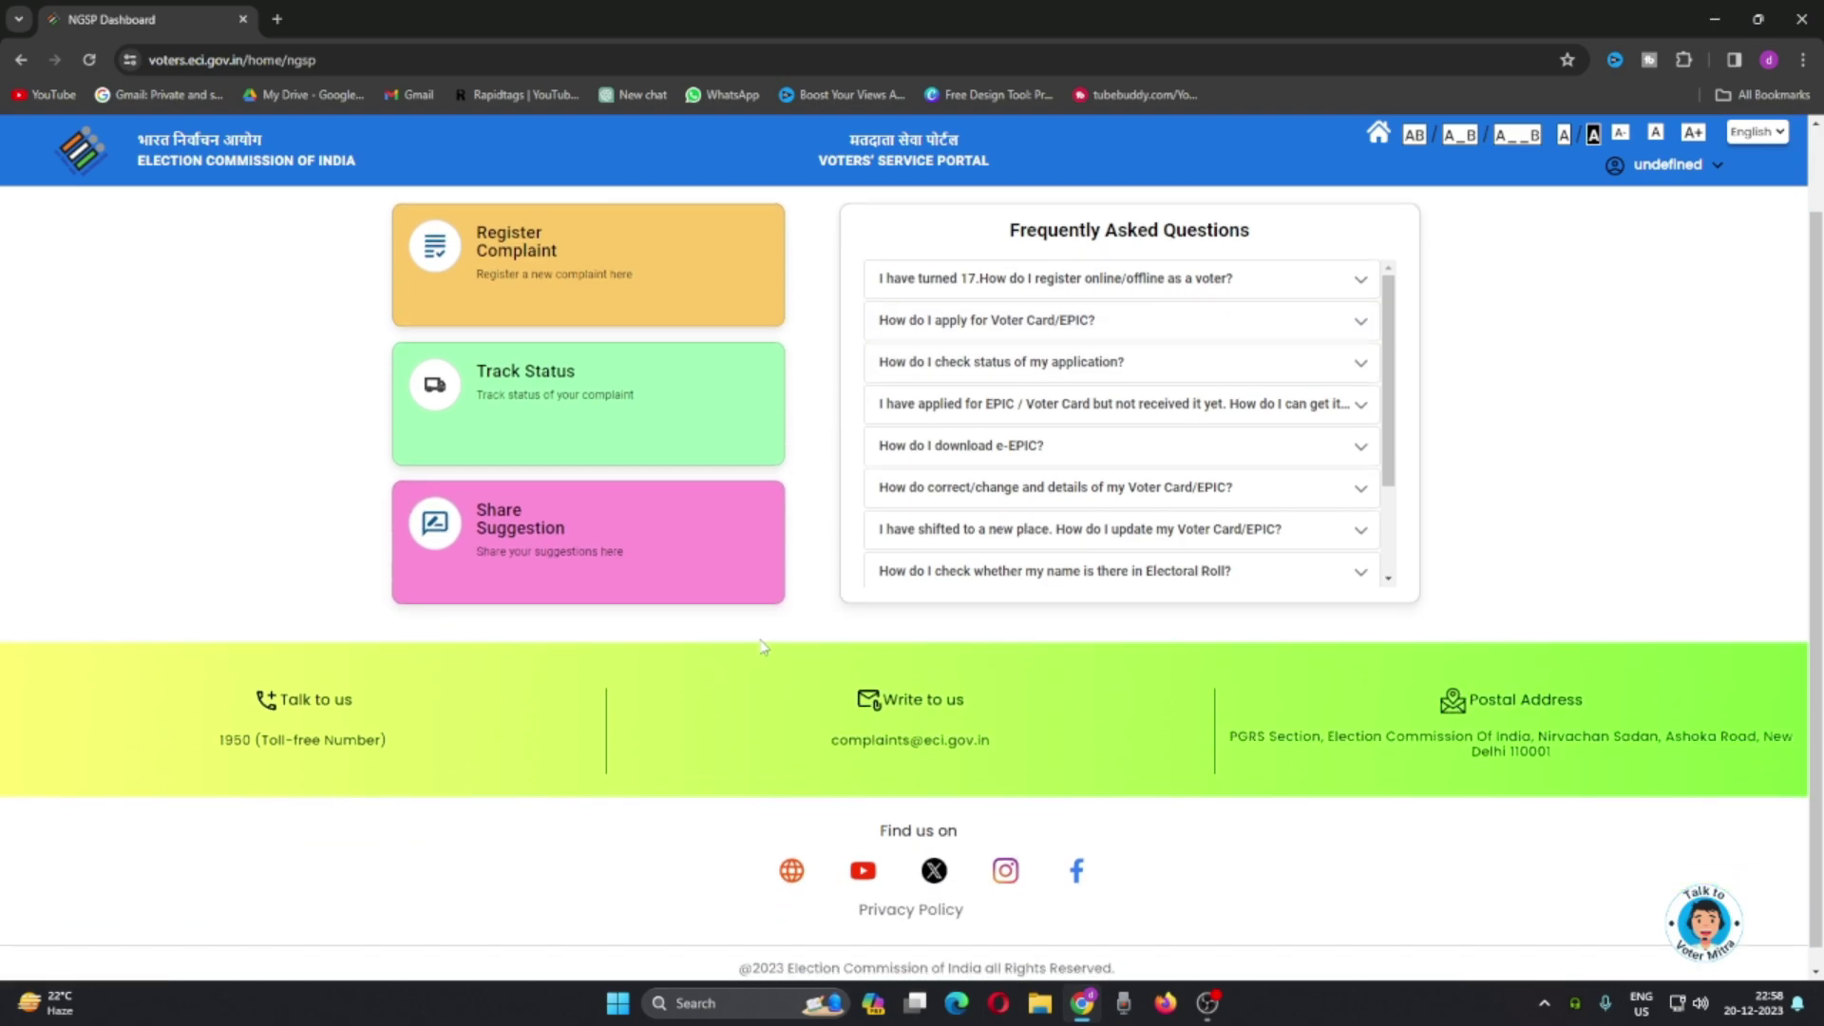
scroll(765, 644, "up", 1)
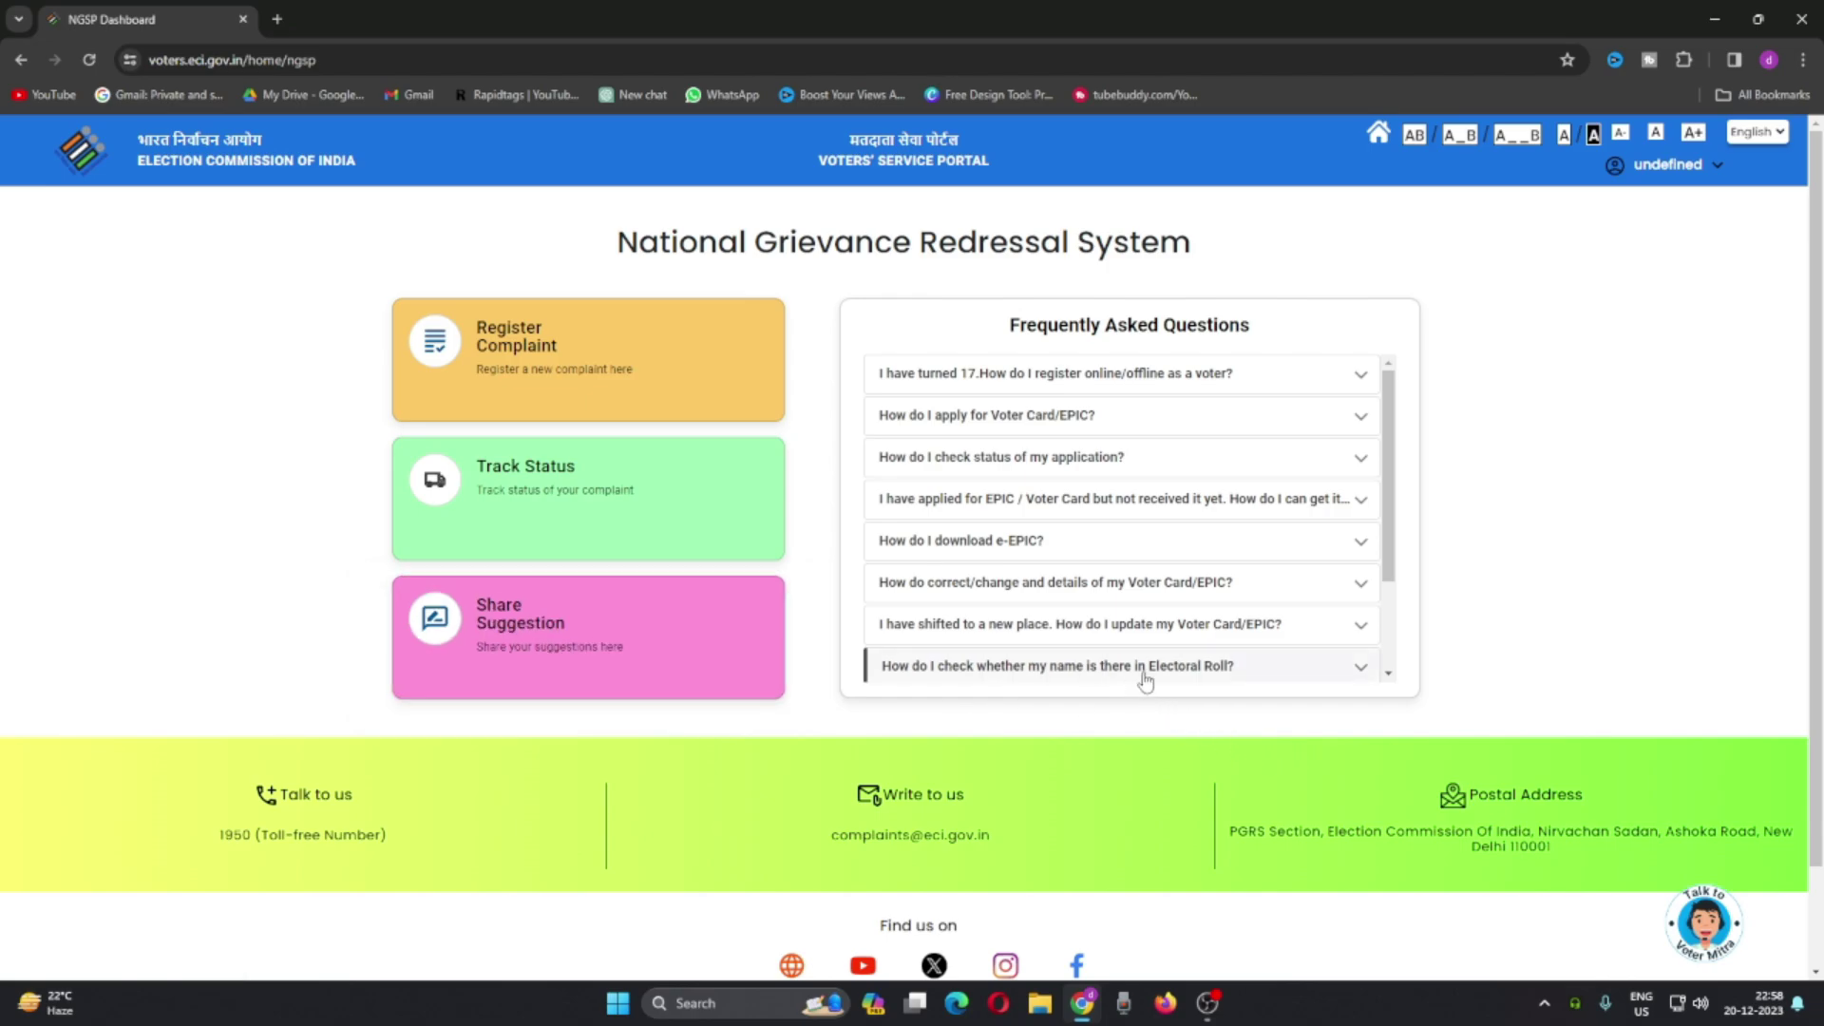
scroll(1292, 624, "down", 2)
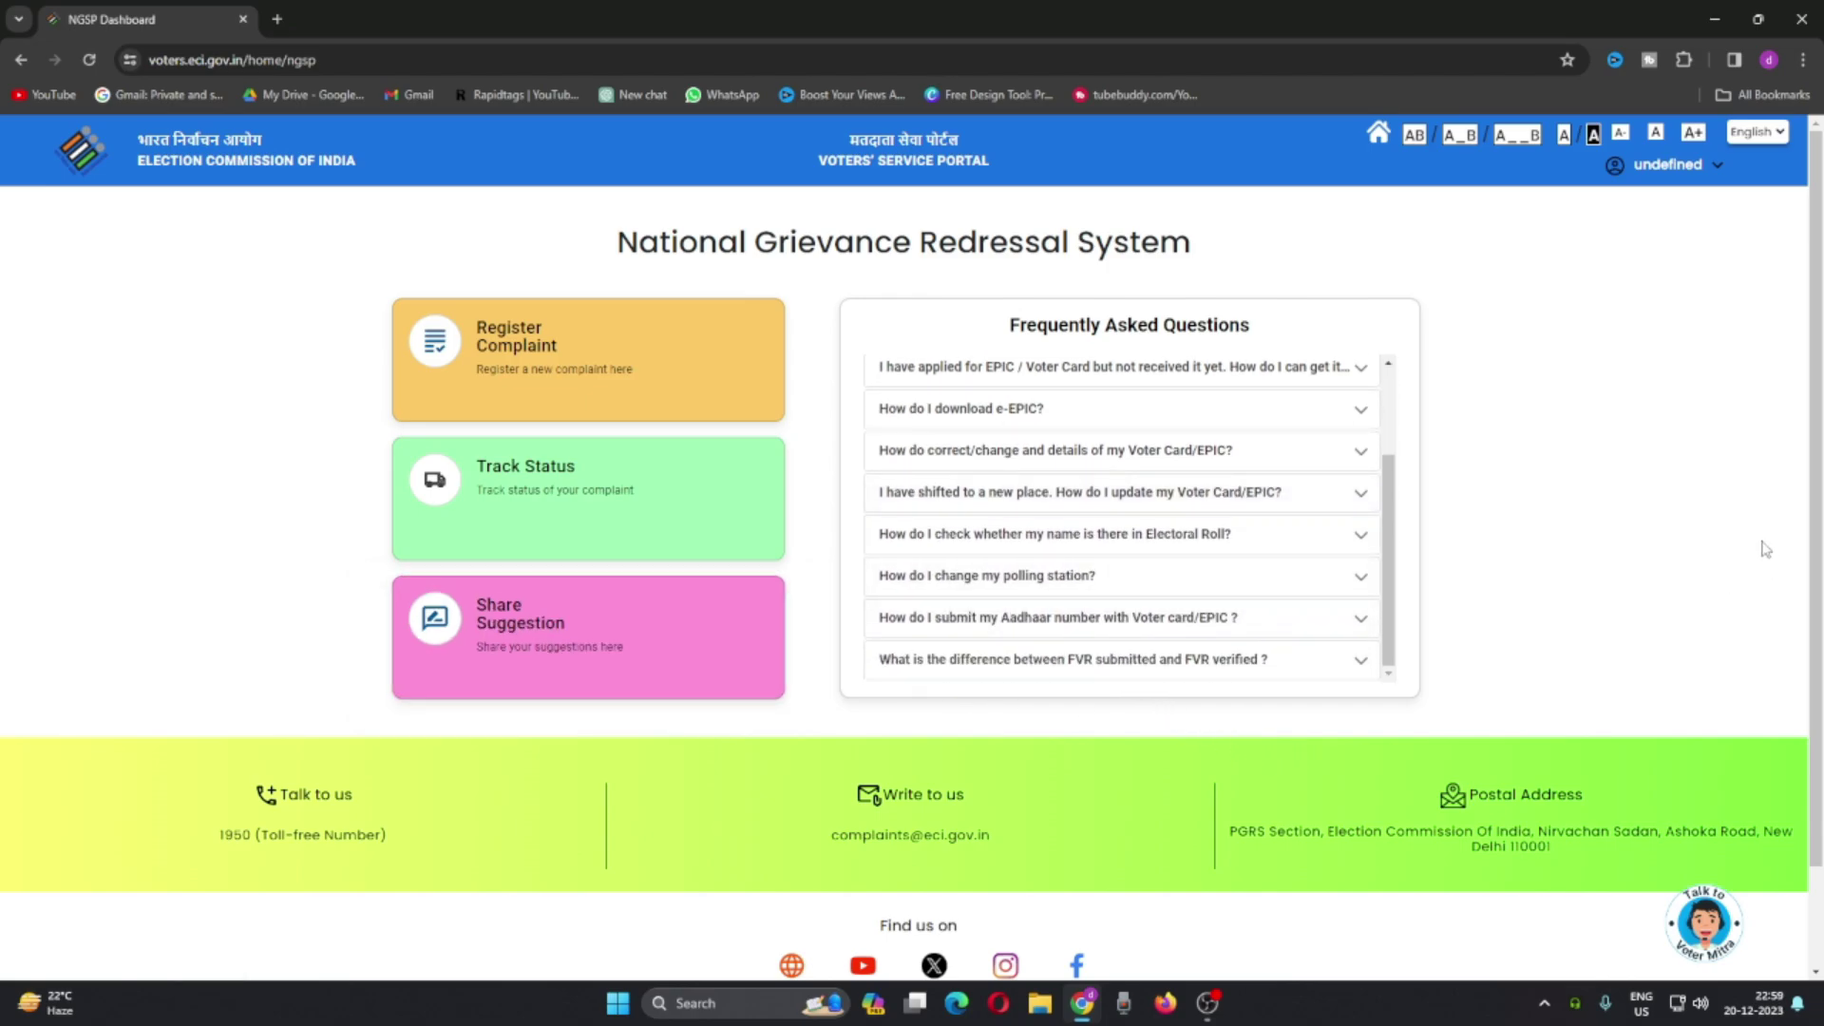
scroll(1730, 460, "down", 1)
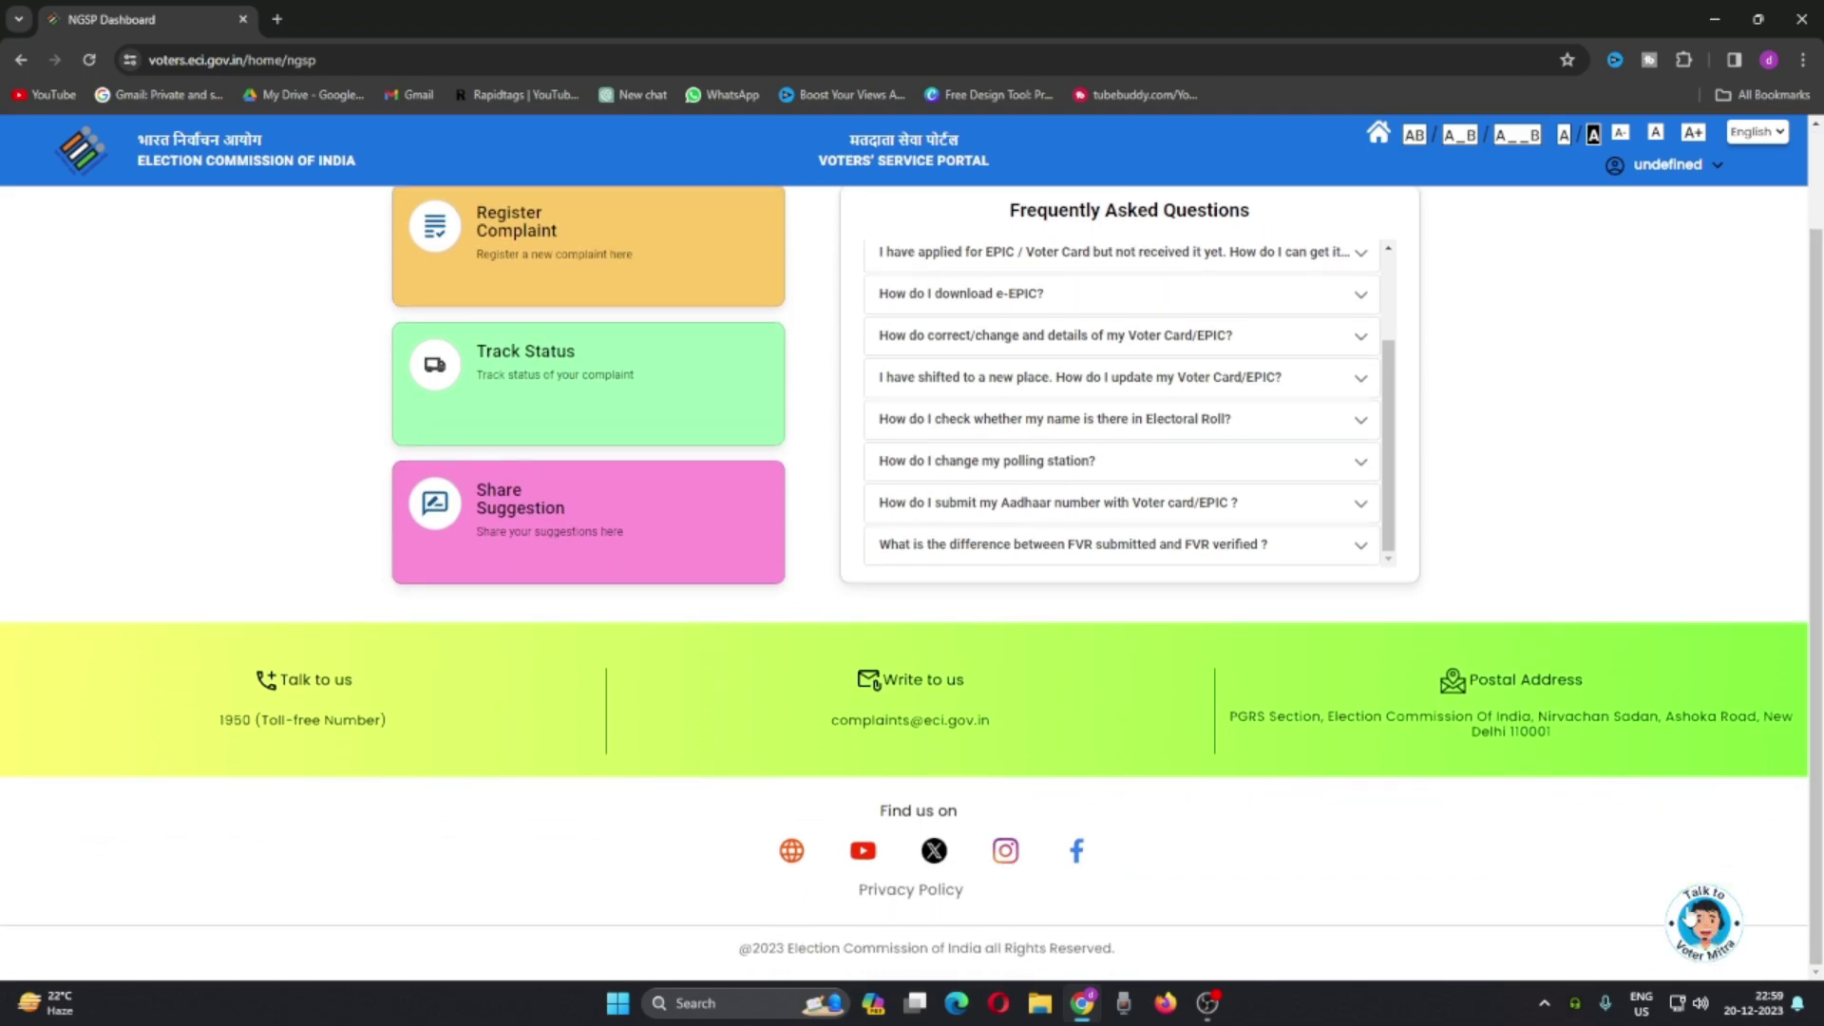
Open the Voter Mitra chat assistant and choose EPIC (Voter Card) with the option Delay in correction of EPIC.
left_click(1715, 936)
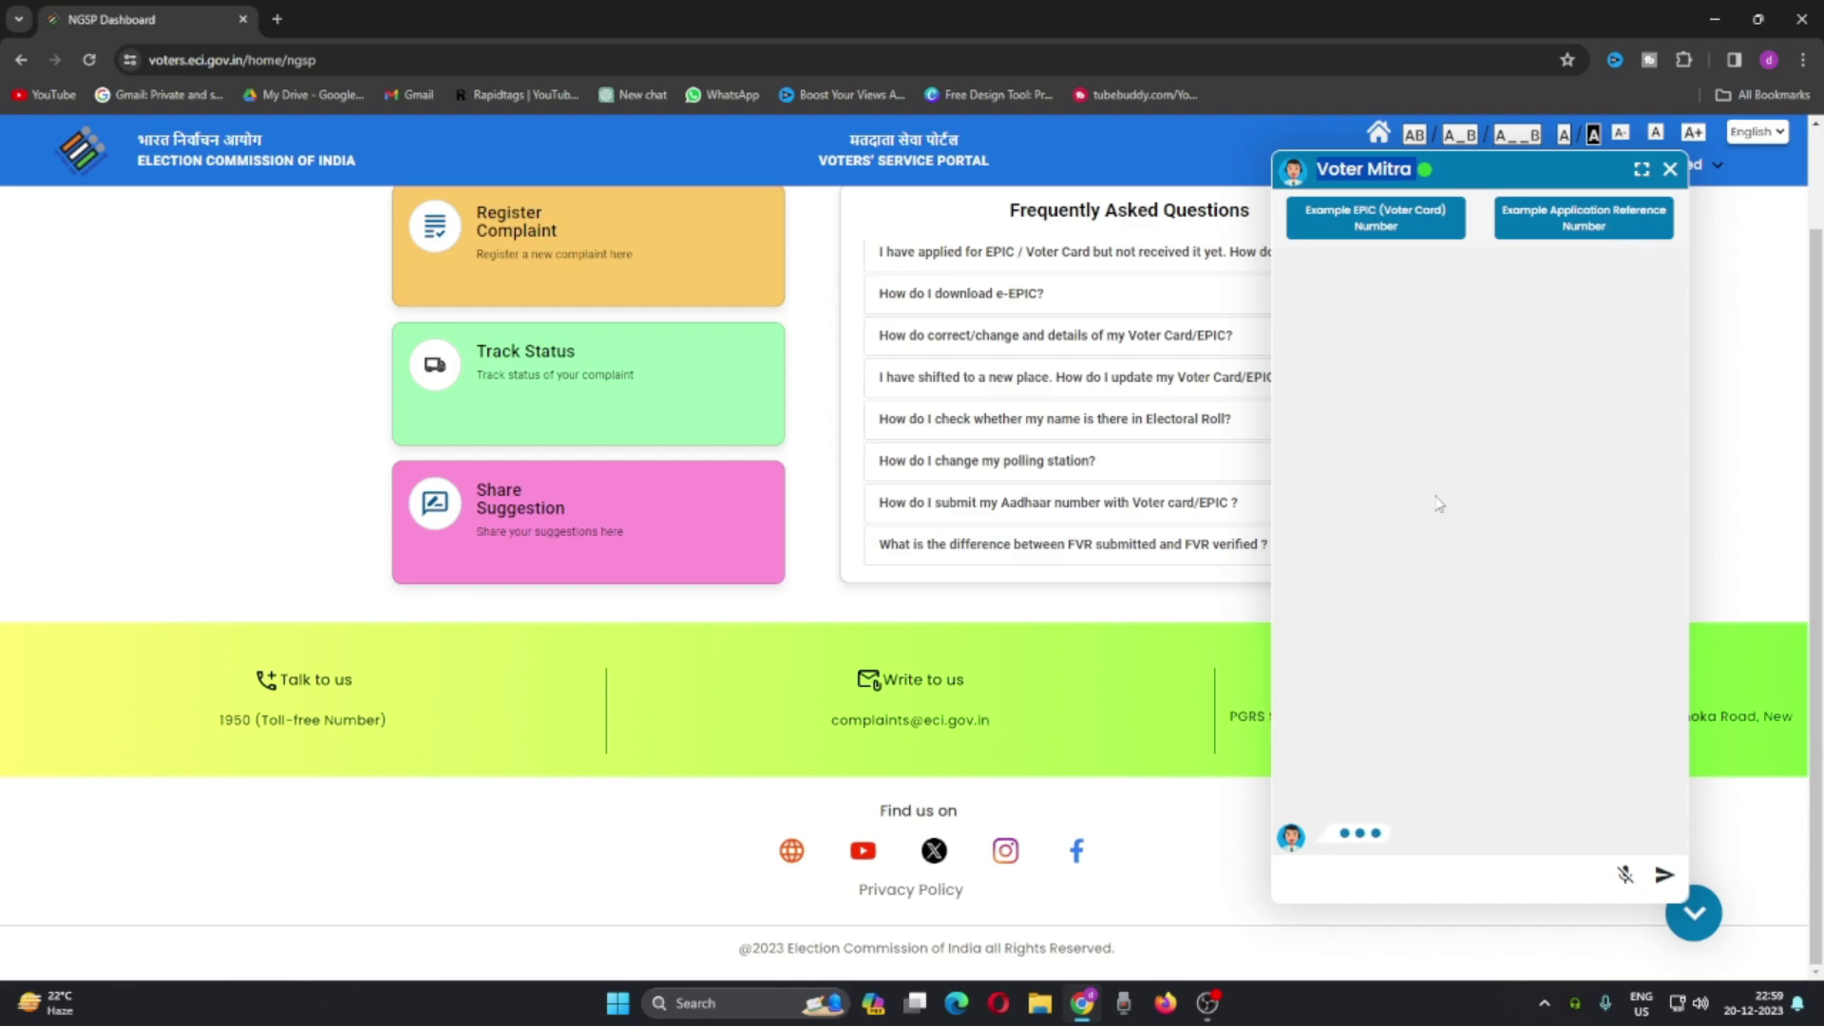
left_click(1526, 883)
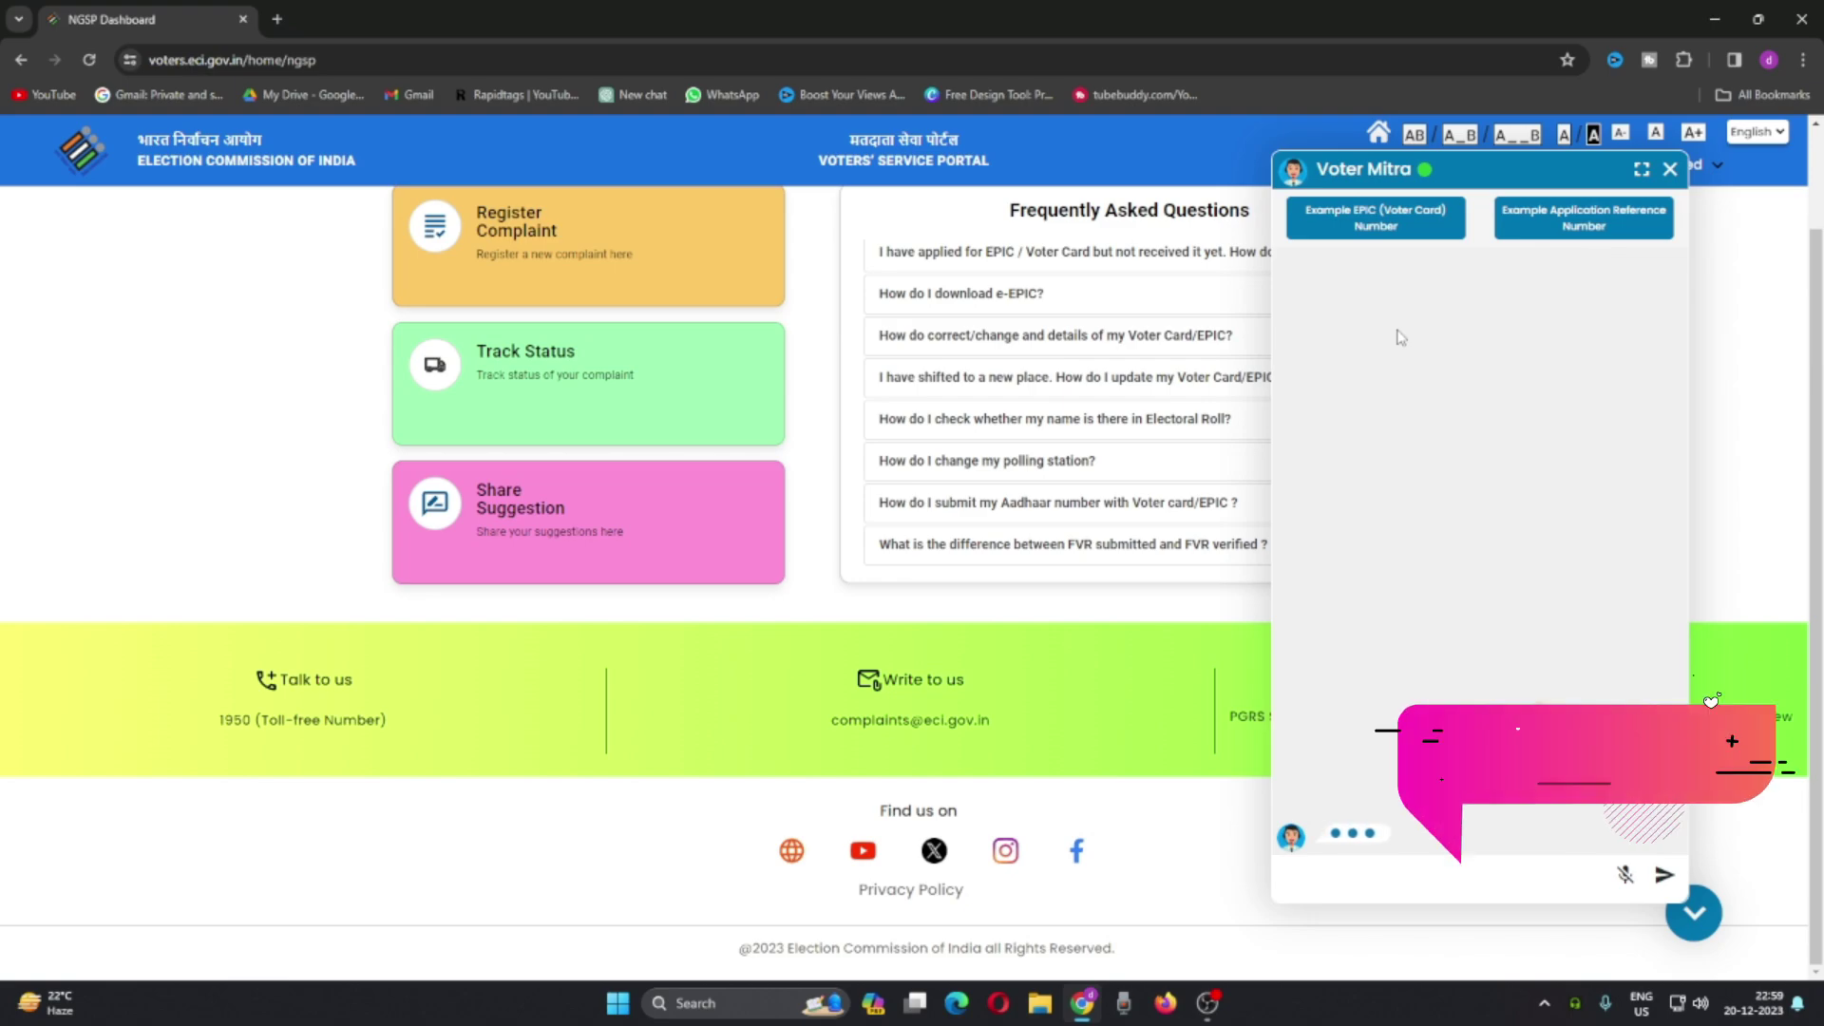
left_click(1392, 229)
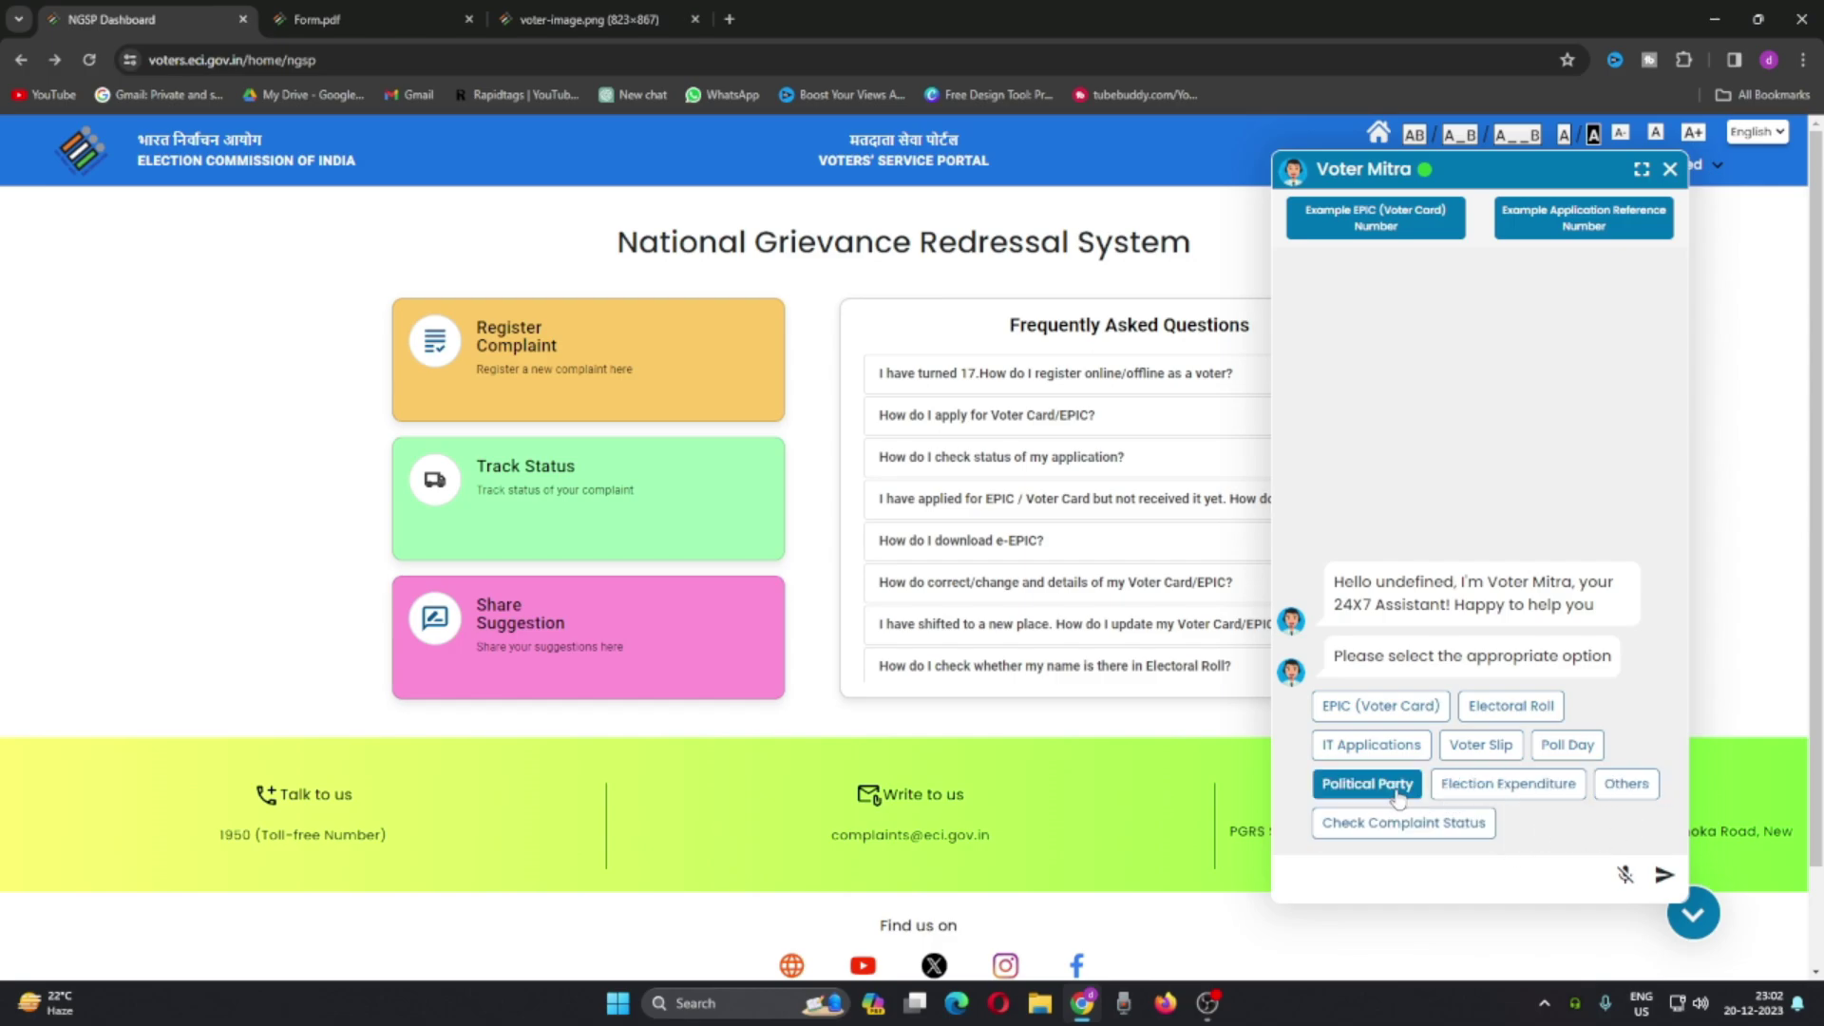
left_click(1405, 714)
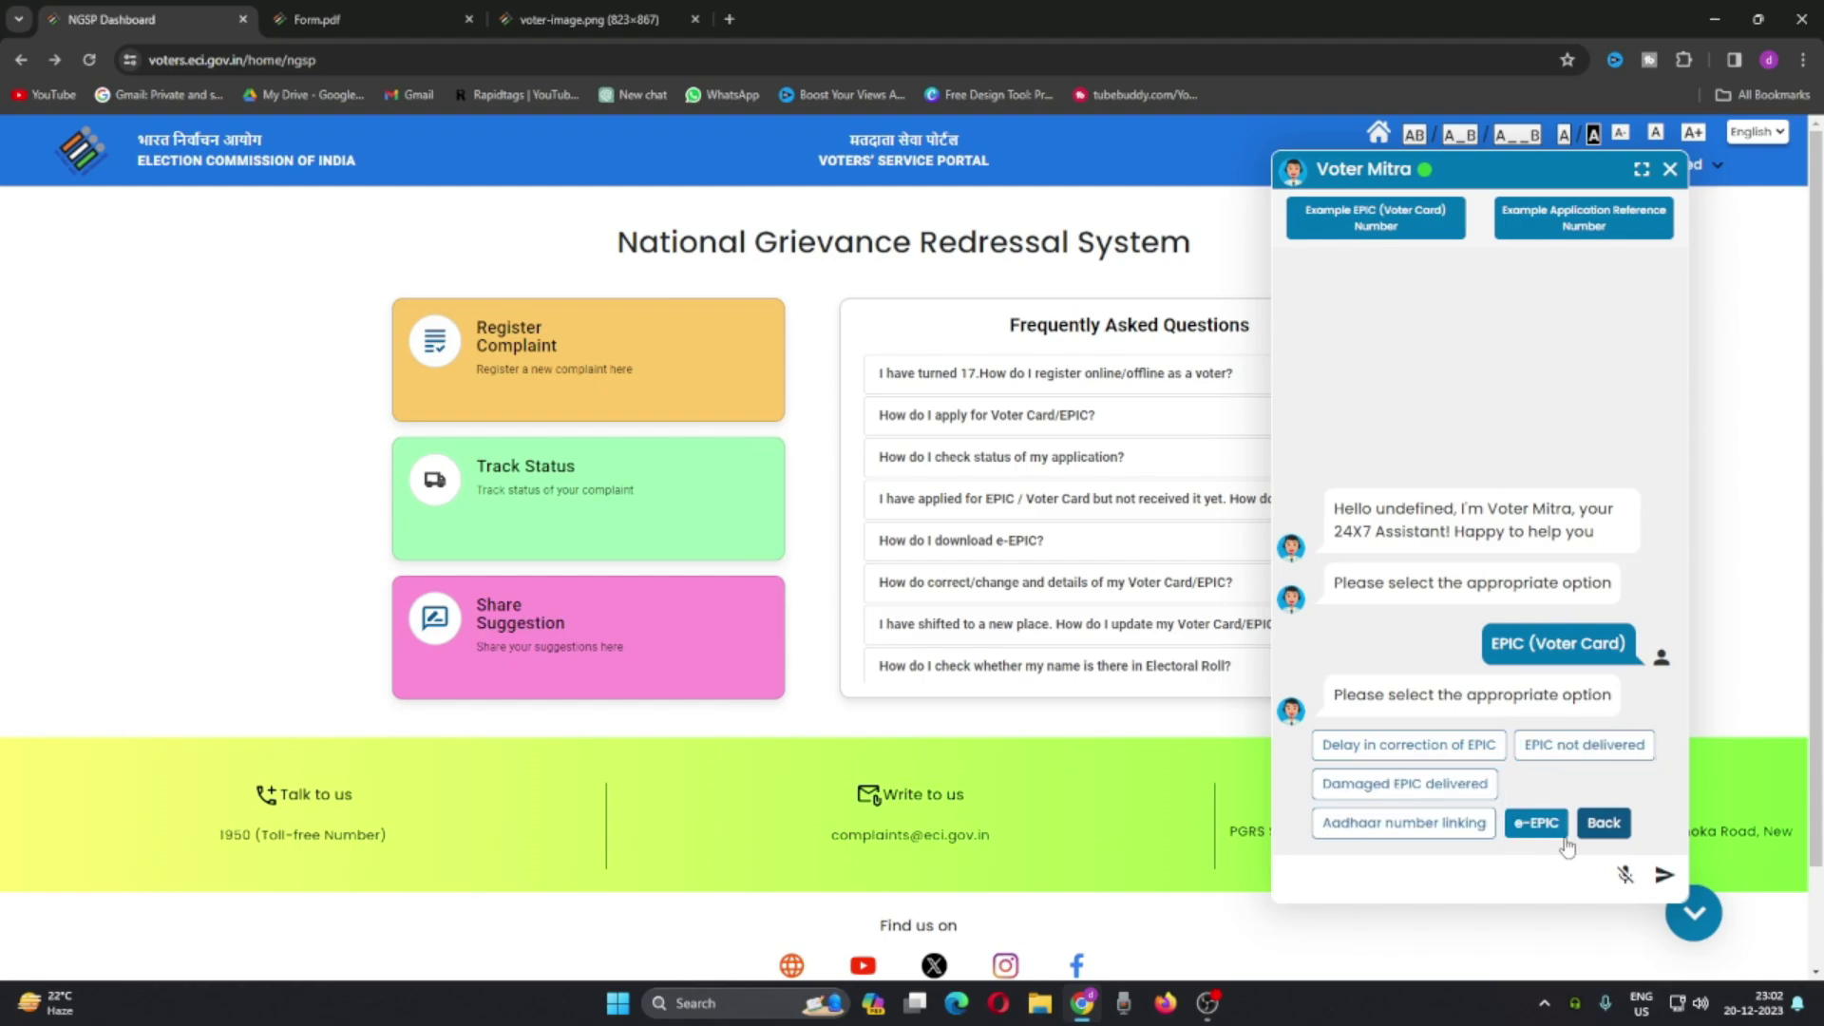
left_click(1409, 747)
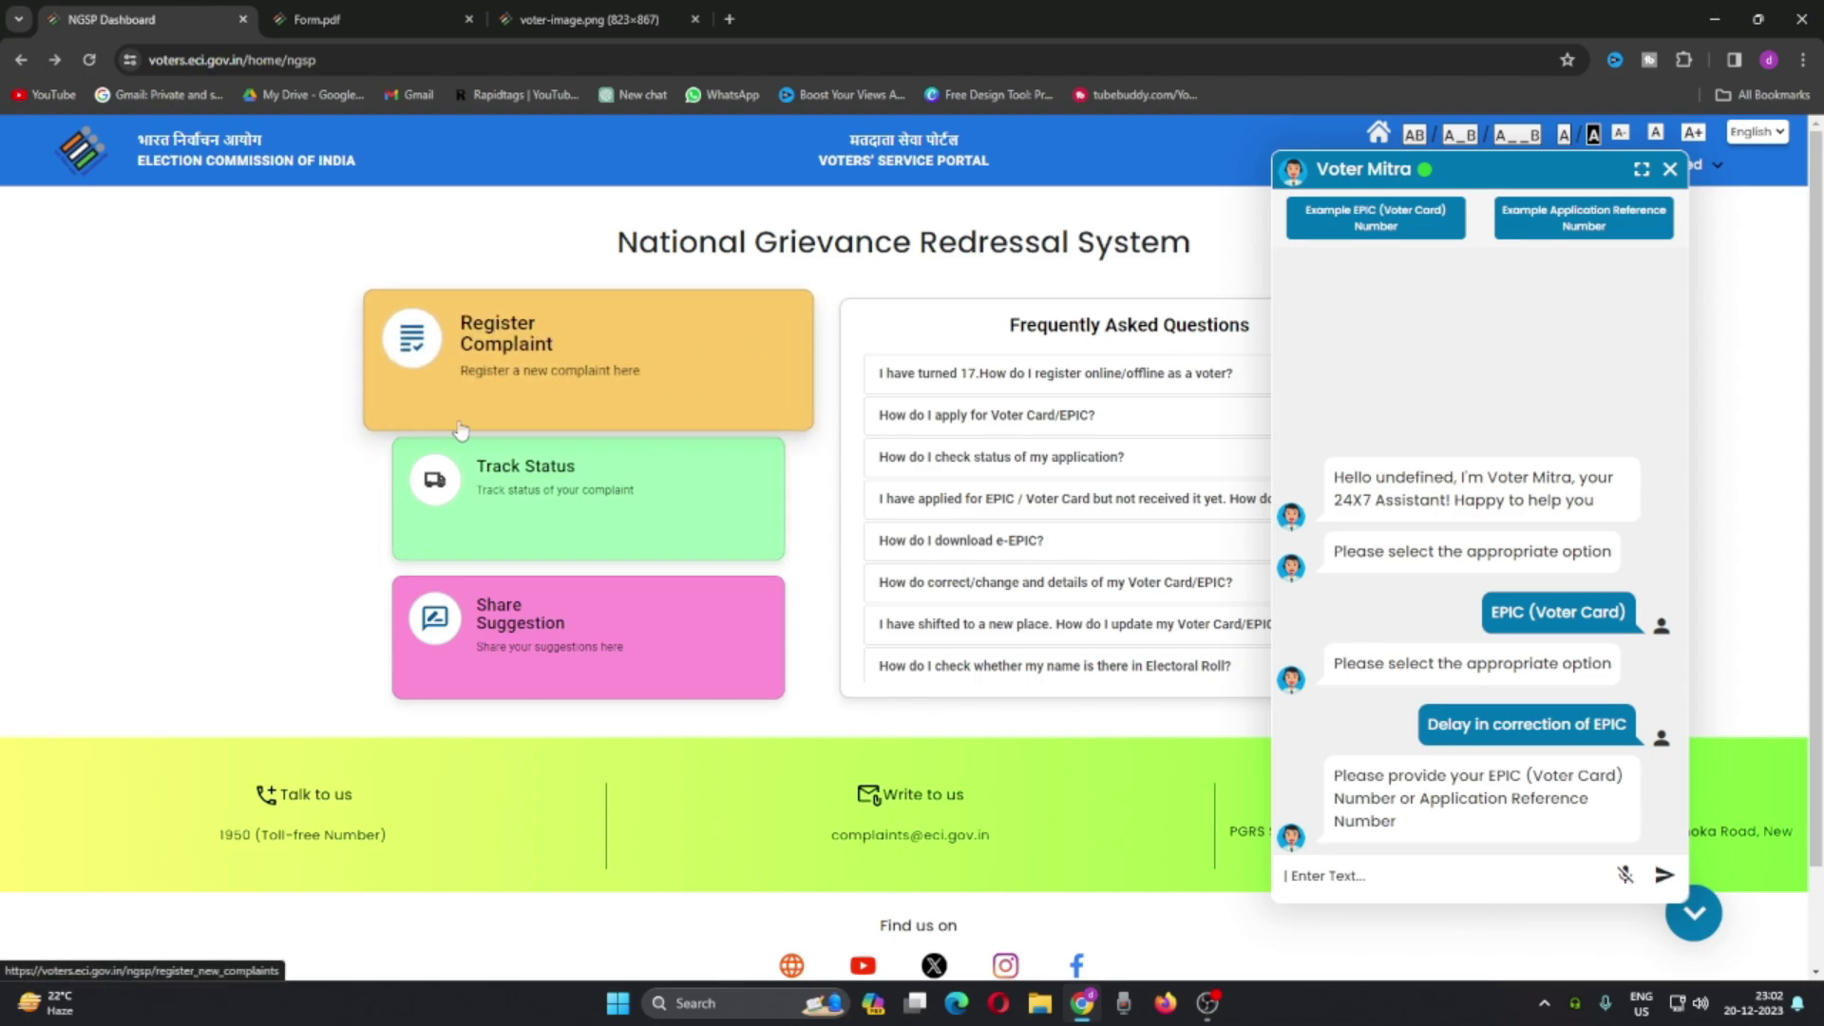
Open the Register Complaint form and review its prefilled complainant details.
left_click(596, 378)
scroll(874, 478, "down", 2)
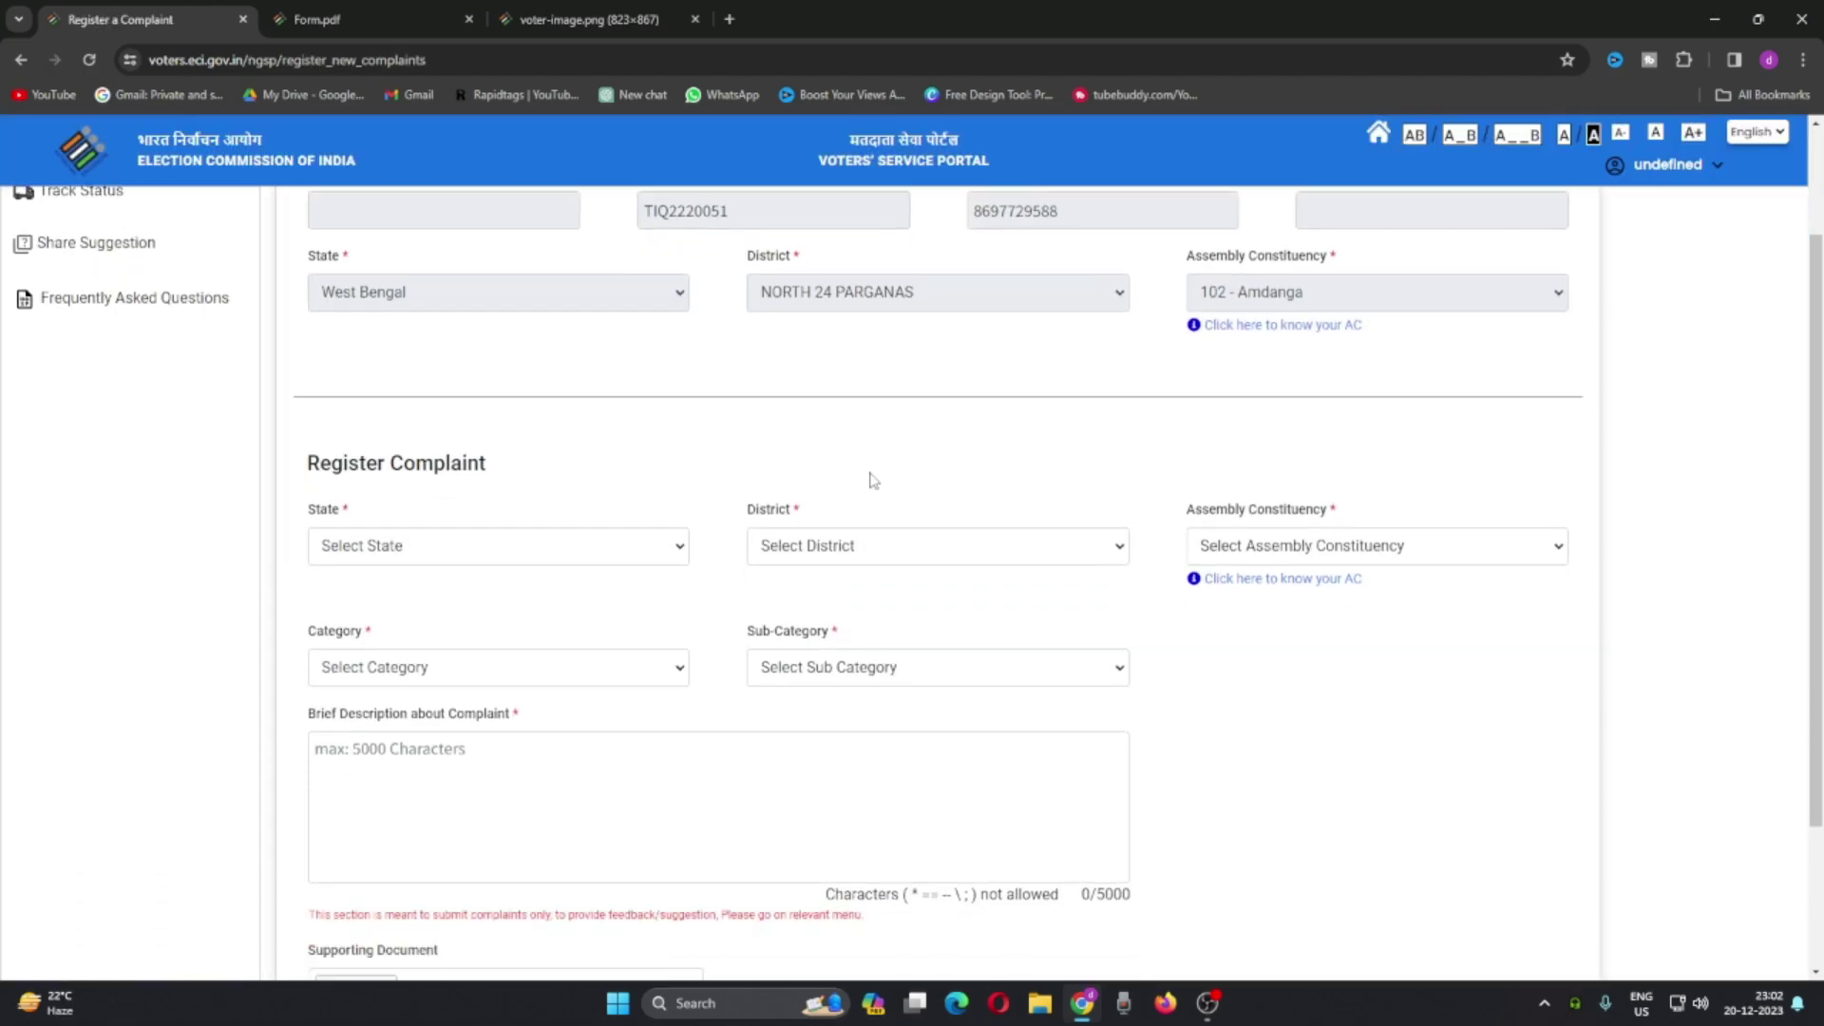
scroll(866, 477, "up", 2)
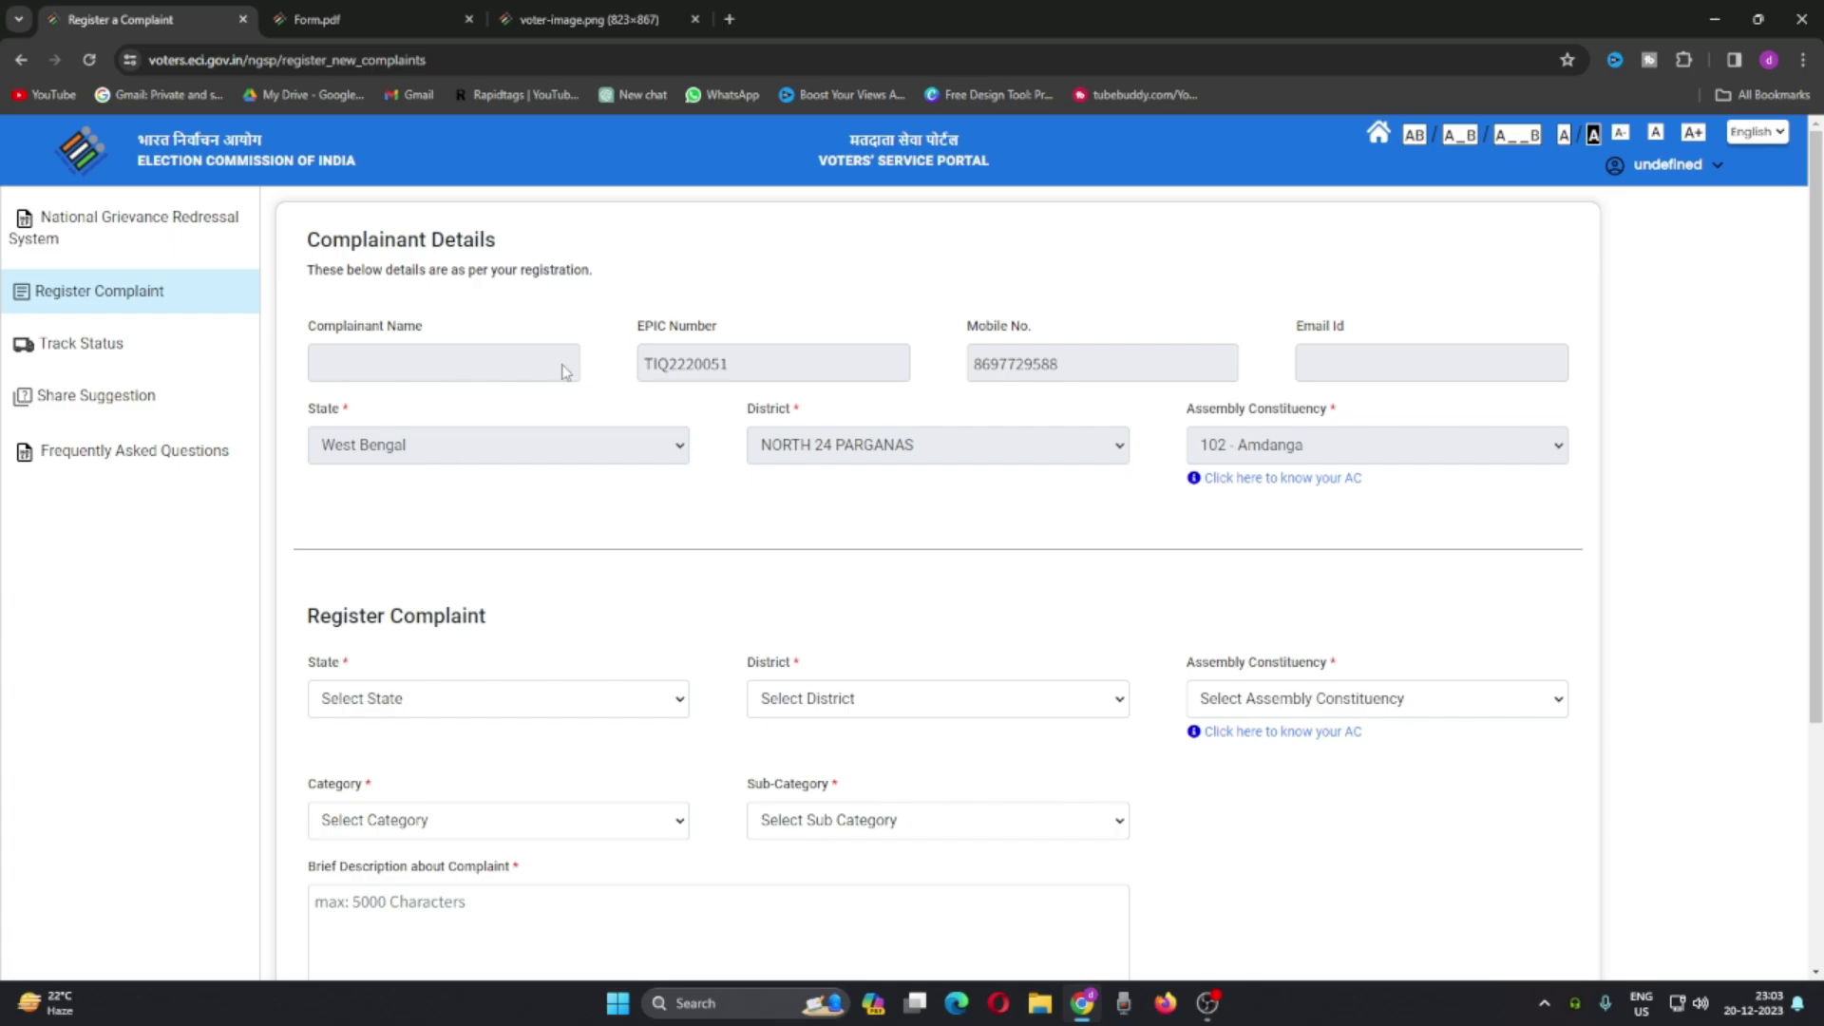
scroll(1460, 429, "down", 2)
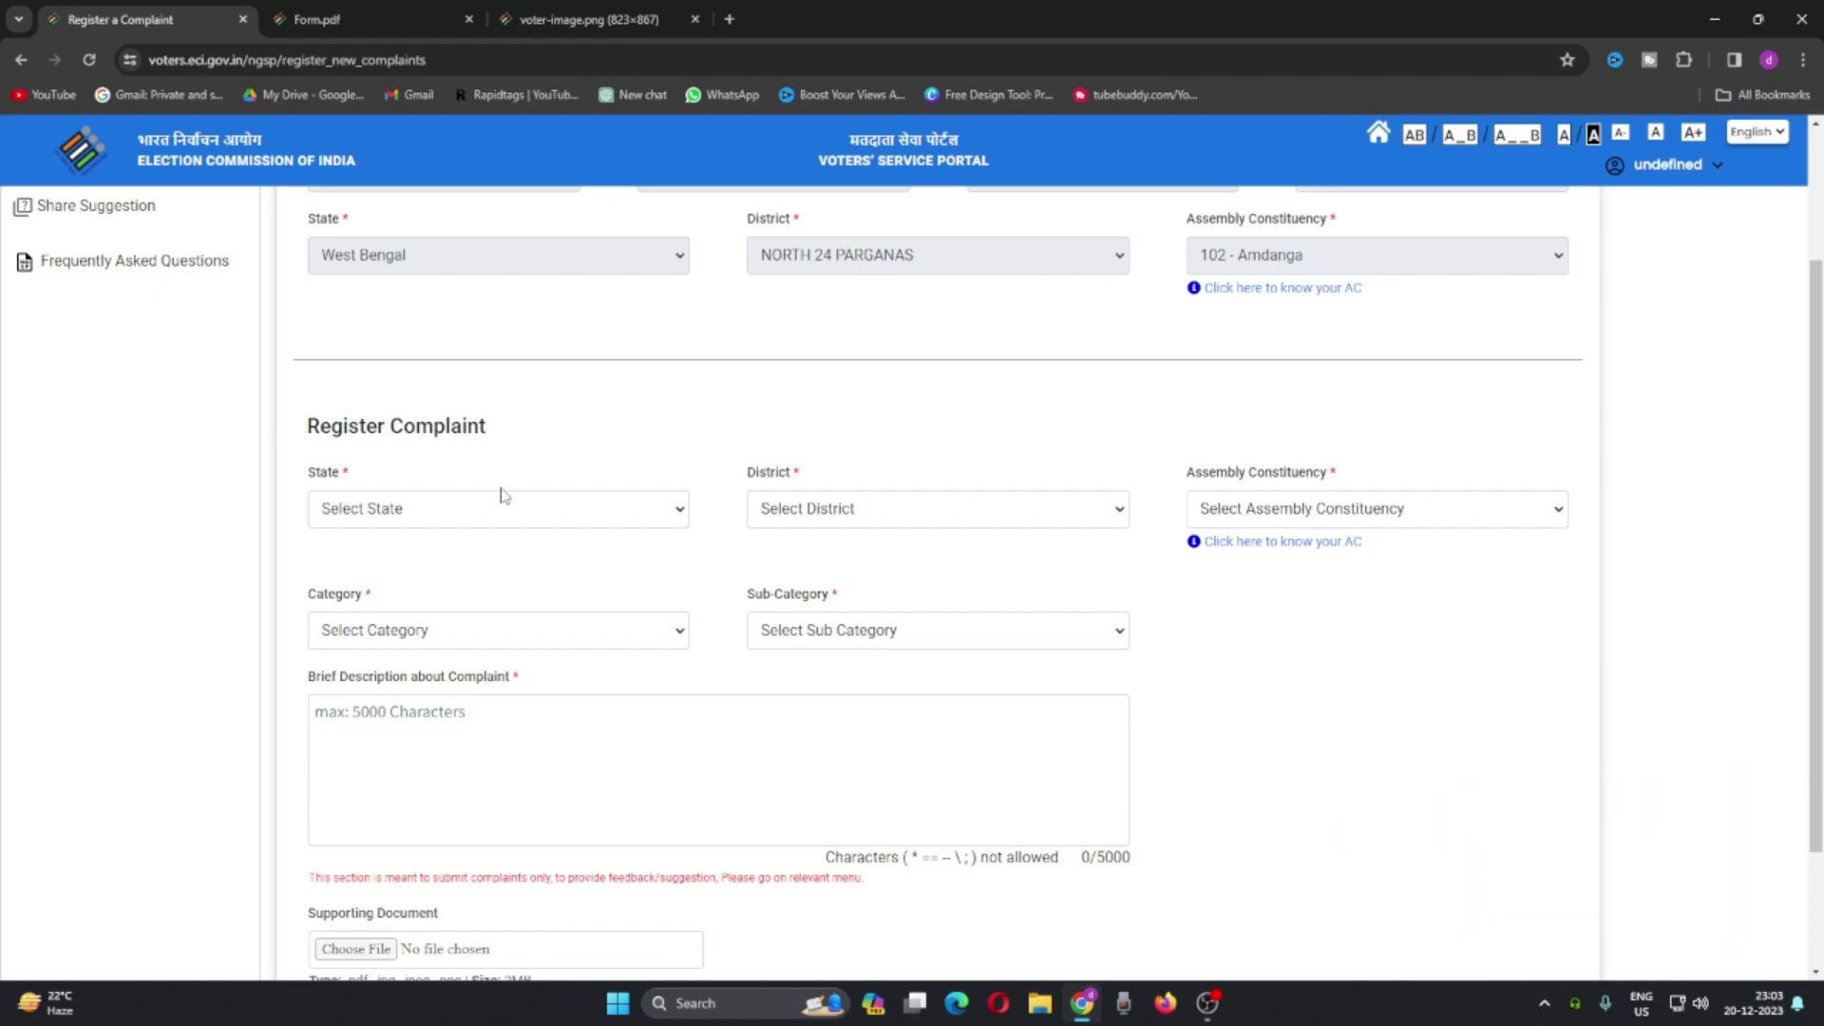
Set the state in the Register Complaint section to West Bengal.
scroll(573, 459, "down", 1)
left_click(526, 415)
scroll(461, 814, "down", 4)
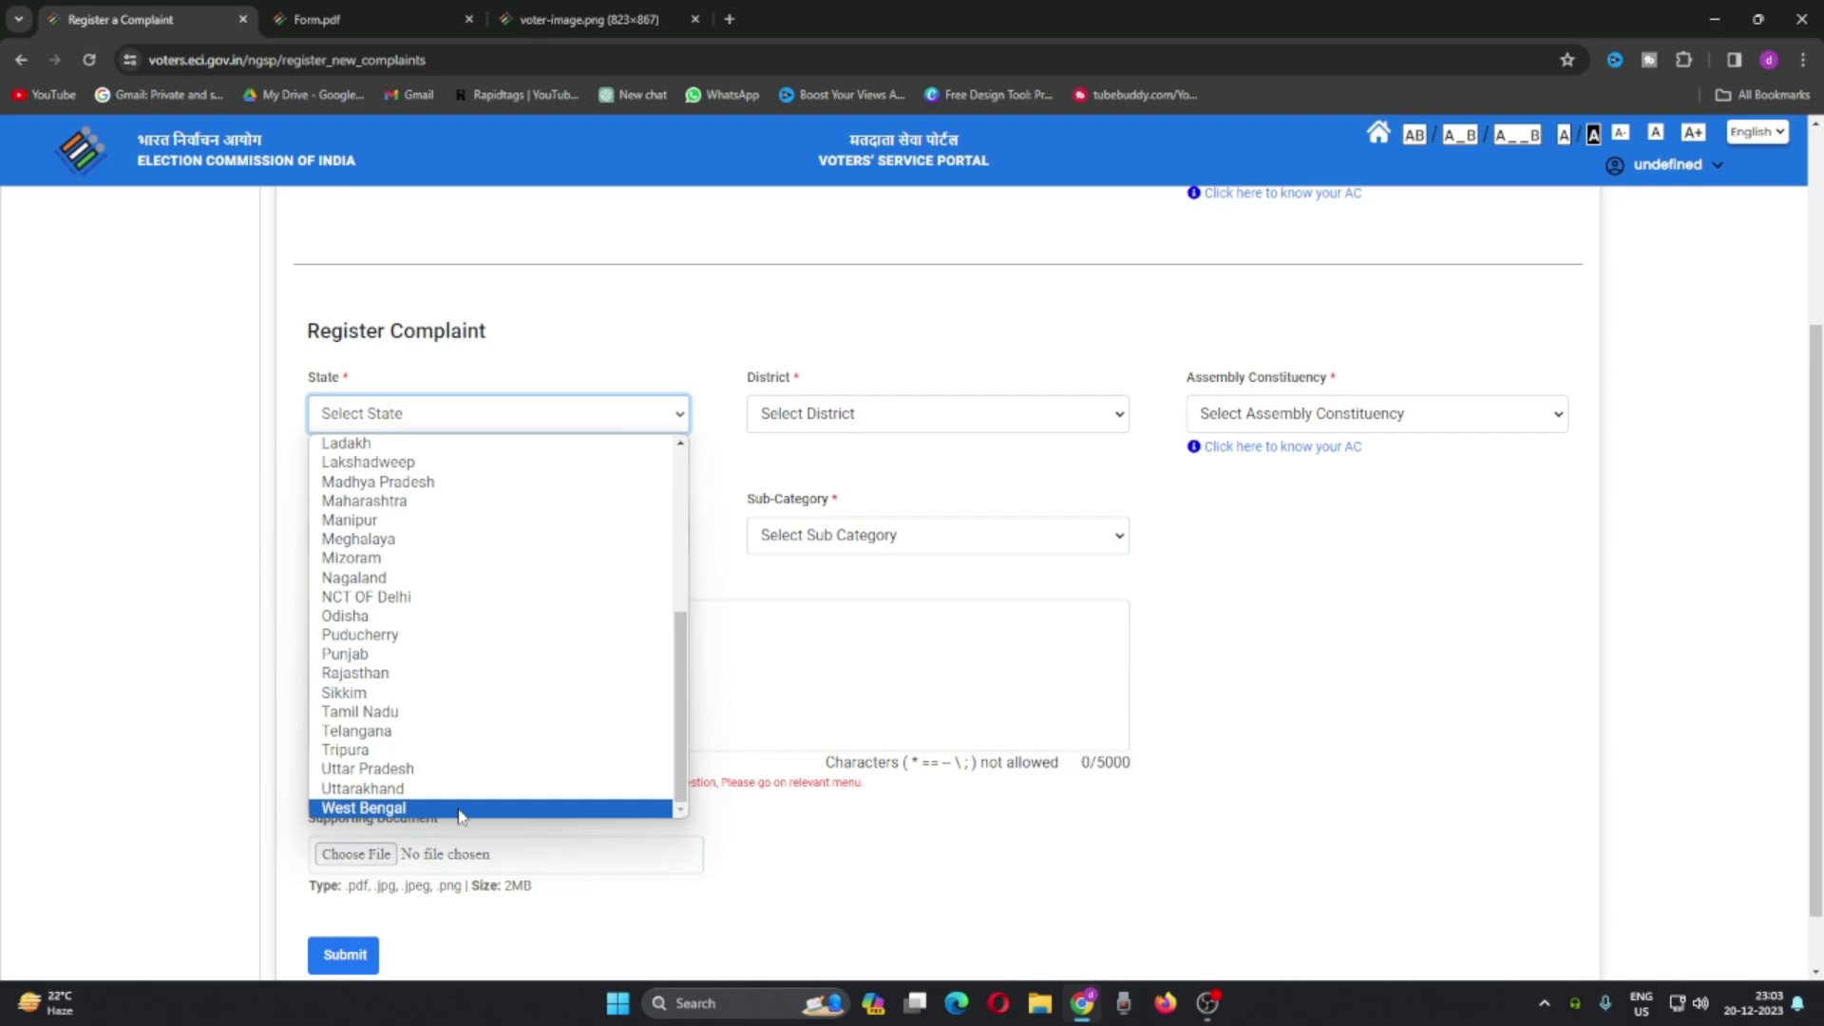
left_click(461, 809)
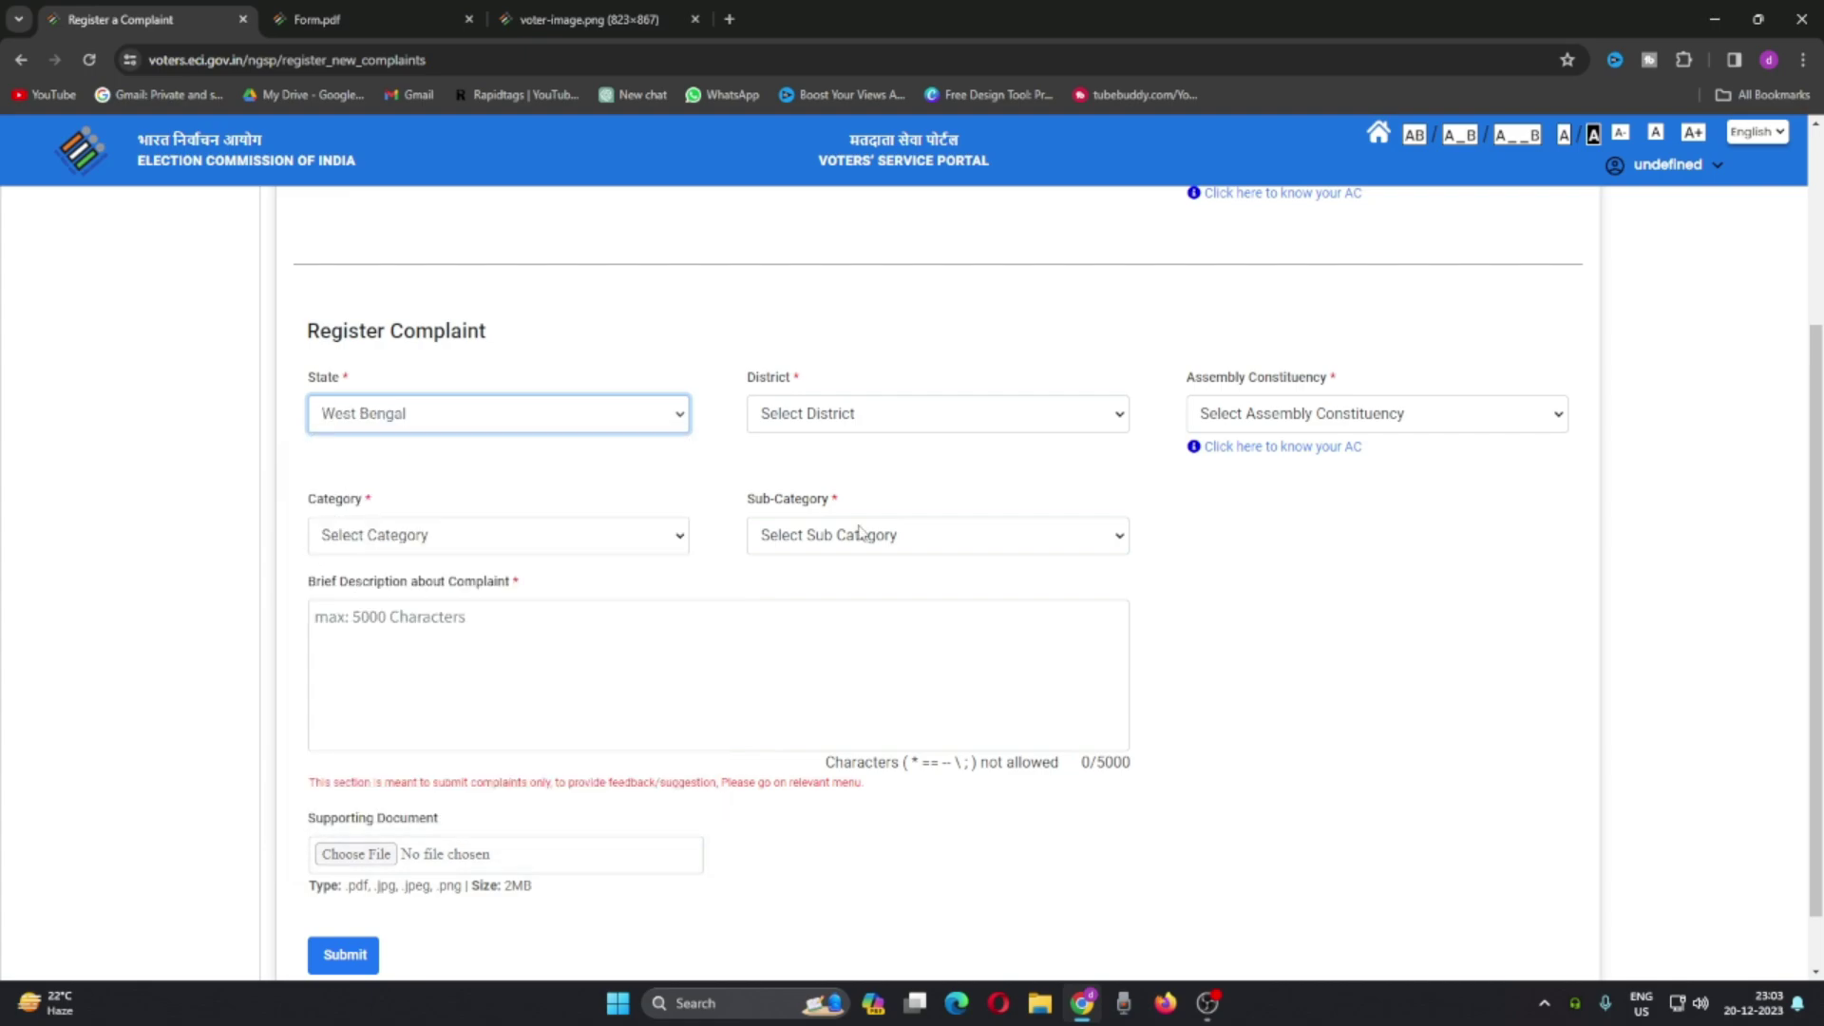
Check the district and assembly constituency choices offered for the complaint.
left_click(958, 415)
left_click(940, 415)
left_click(1293, 425)
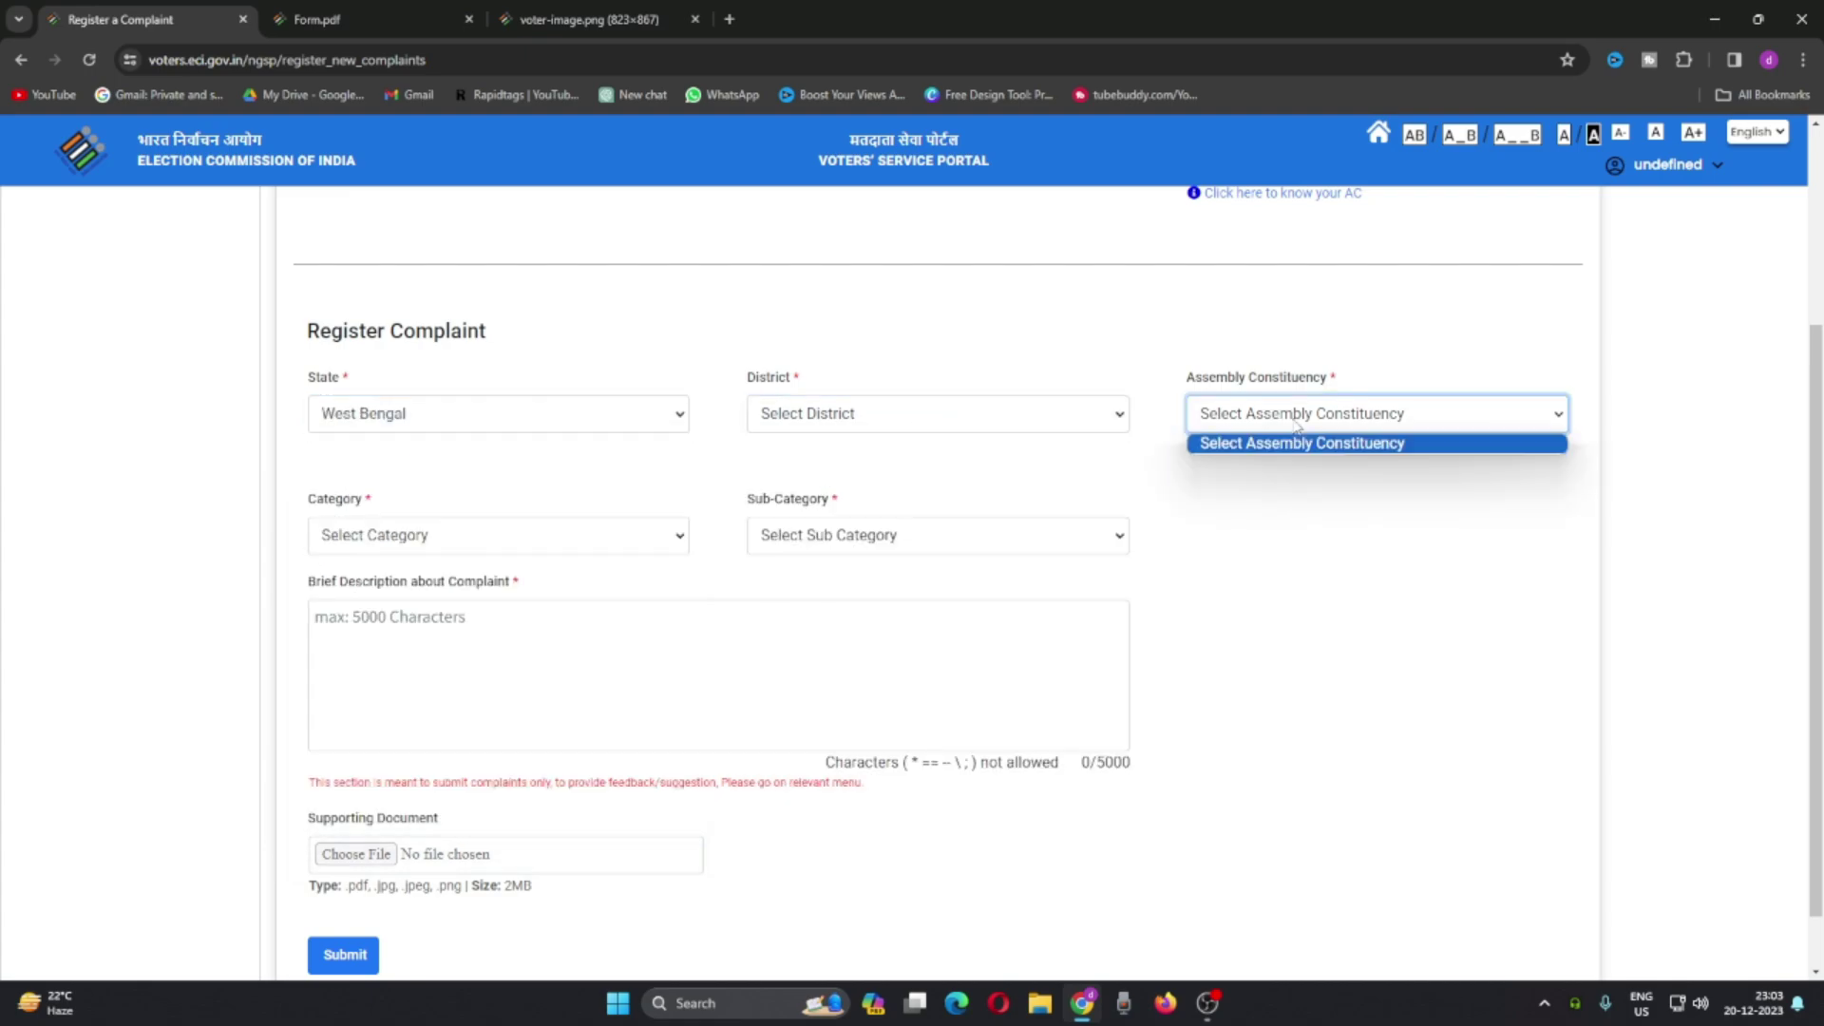
left_click(1296, 425)
Set the complaint category to EPIC and check the available sub-category choices.
left_click(399, 539)
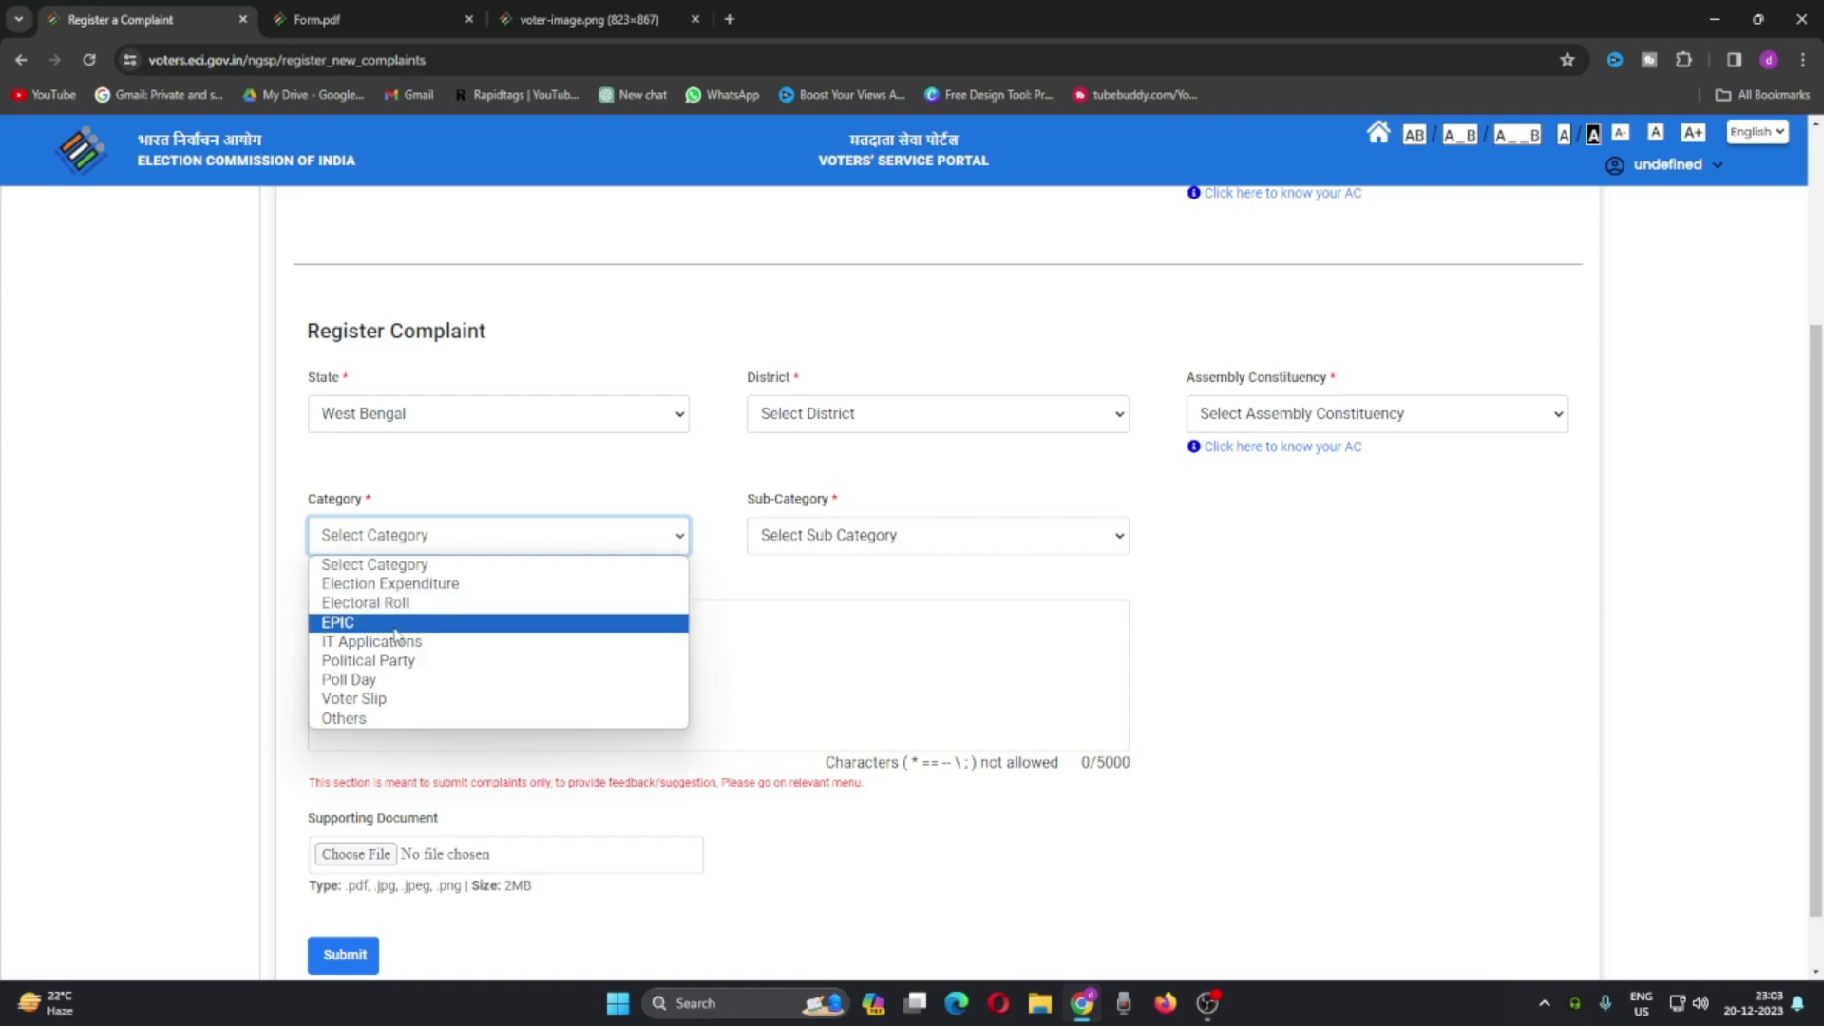
left_click(872, 536)
left_click(825, 560)
left_click(500, 534)
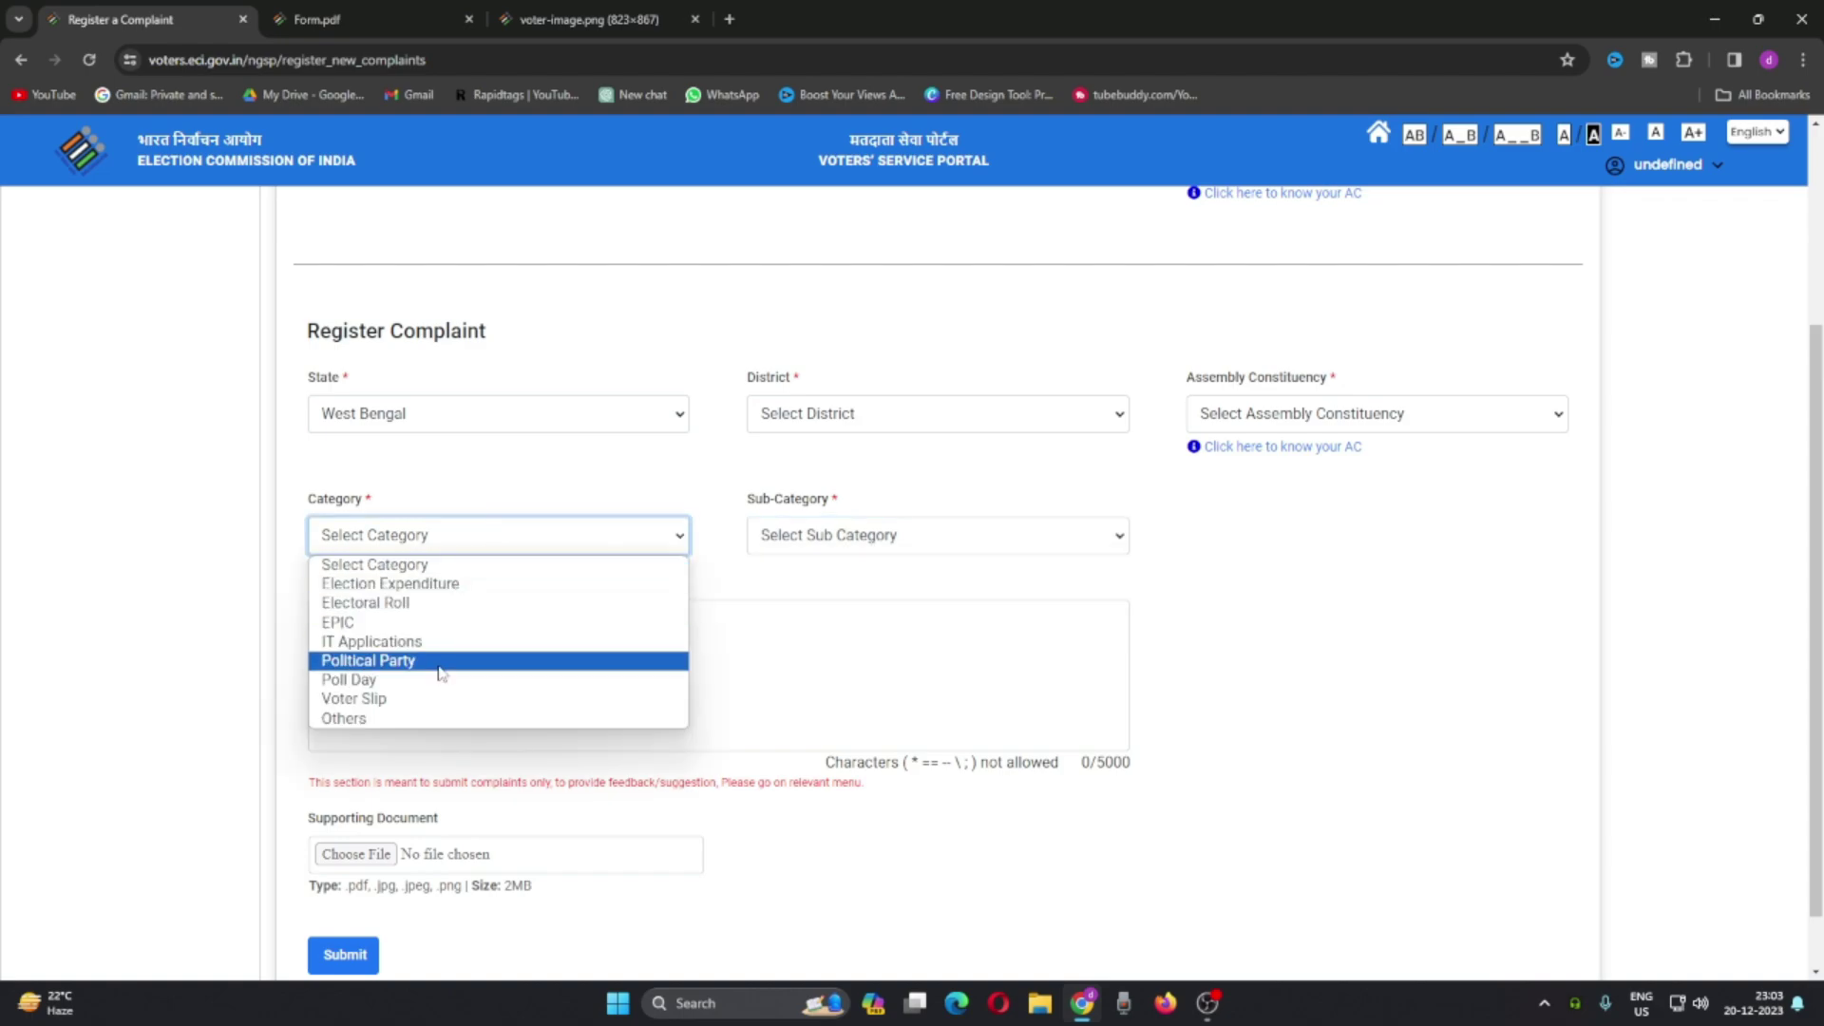
left_click(869, 537)
left_click(869, 537)
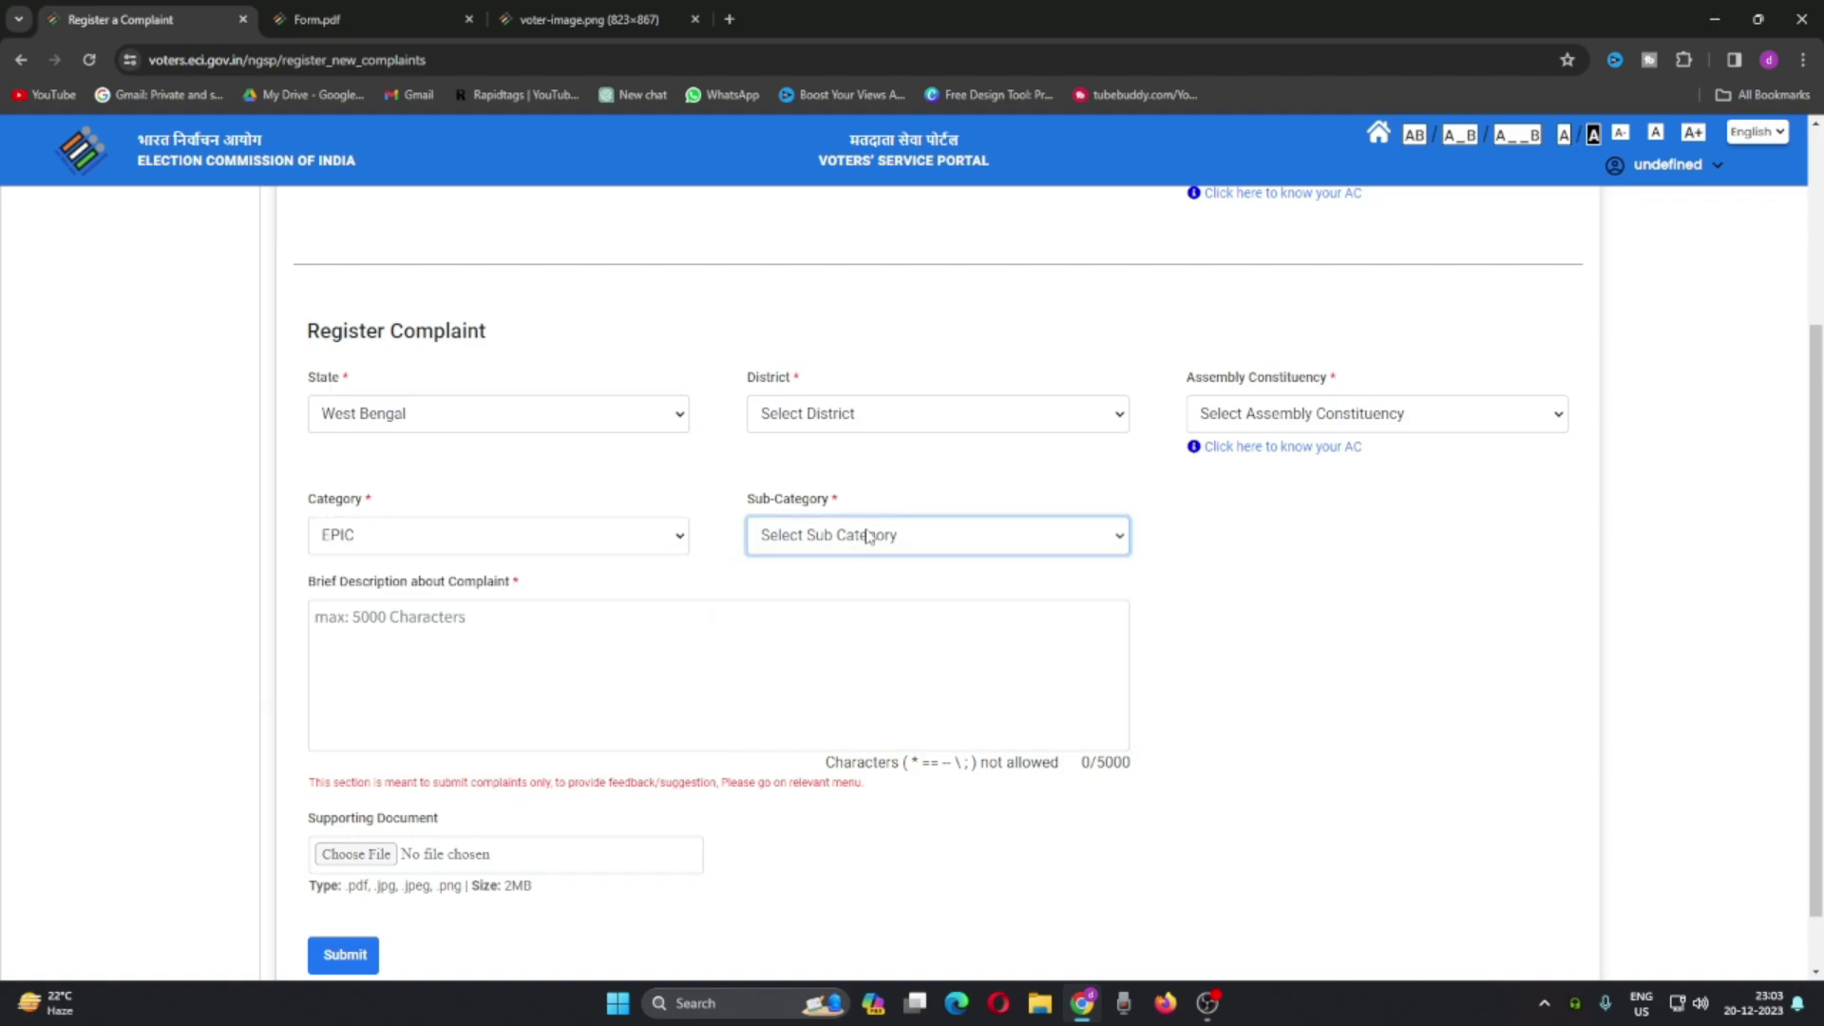
Review the complaint's description and supporting document fields, and open the Track Complaint Status page.
left_click(668, 643)
scroll(645, 643, "down", 1)
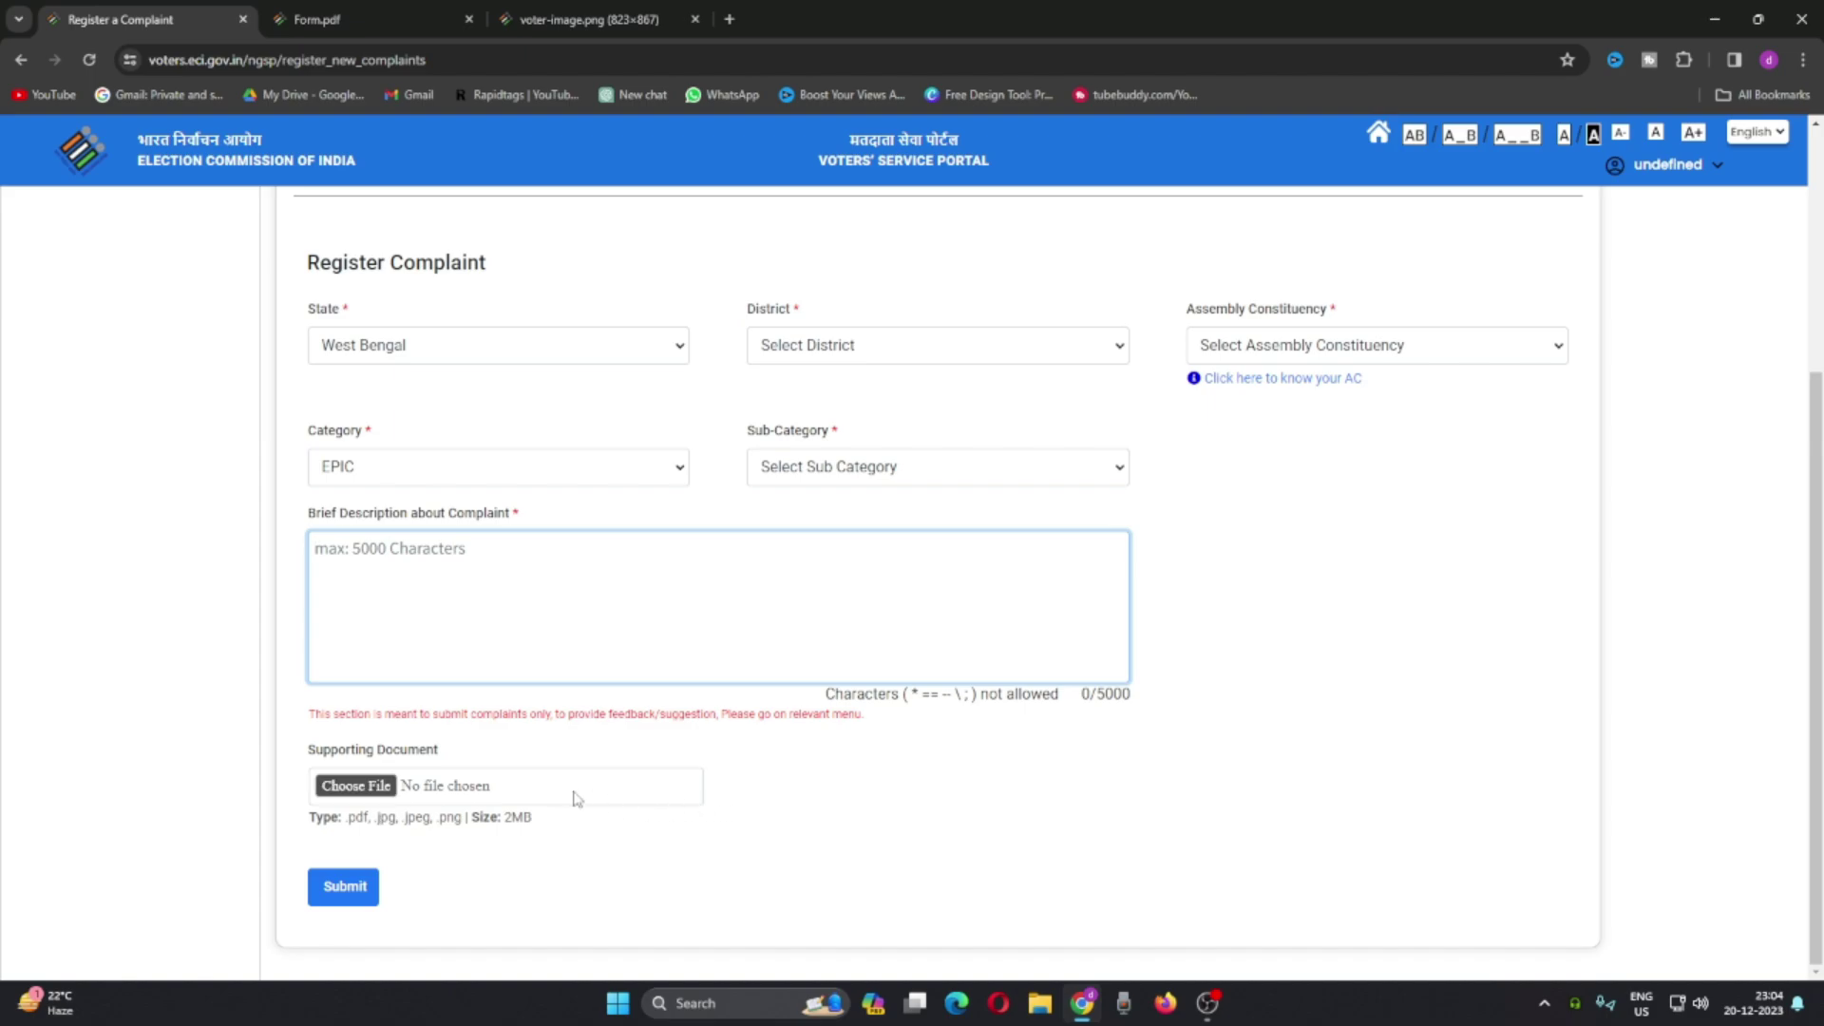
scroll(570, 798, "up", 4)
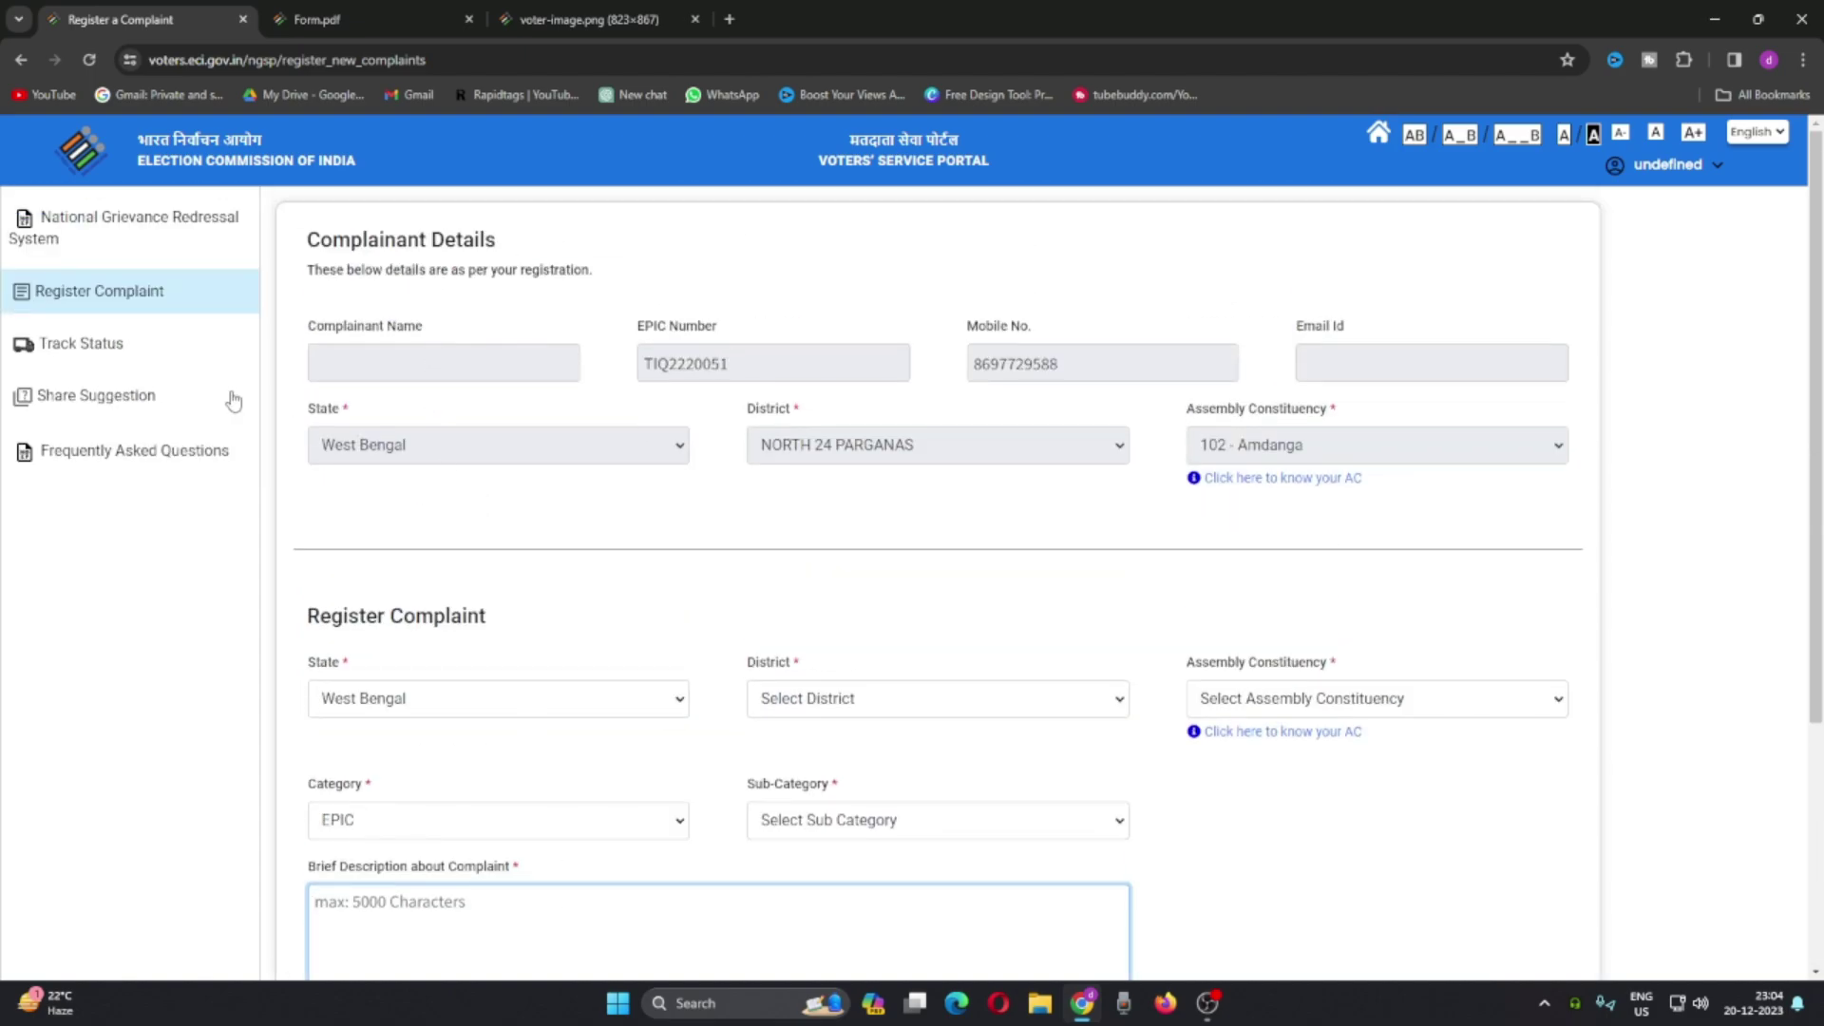
left_click(90, 346)
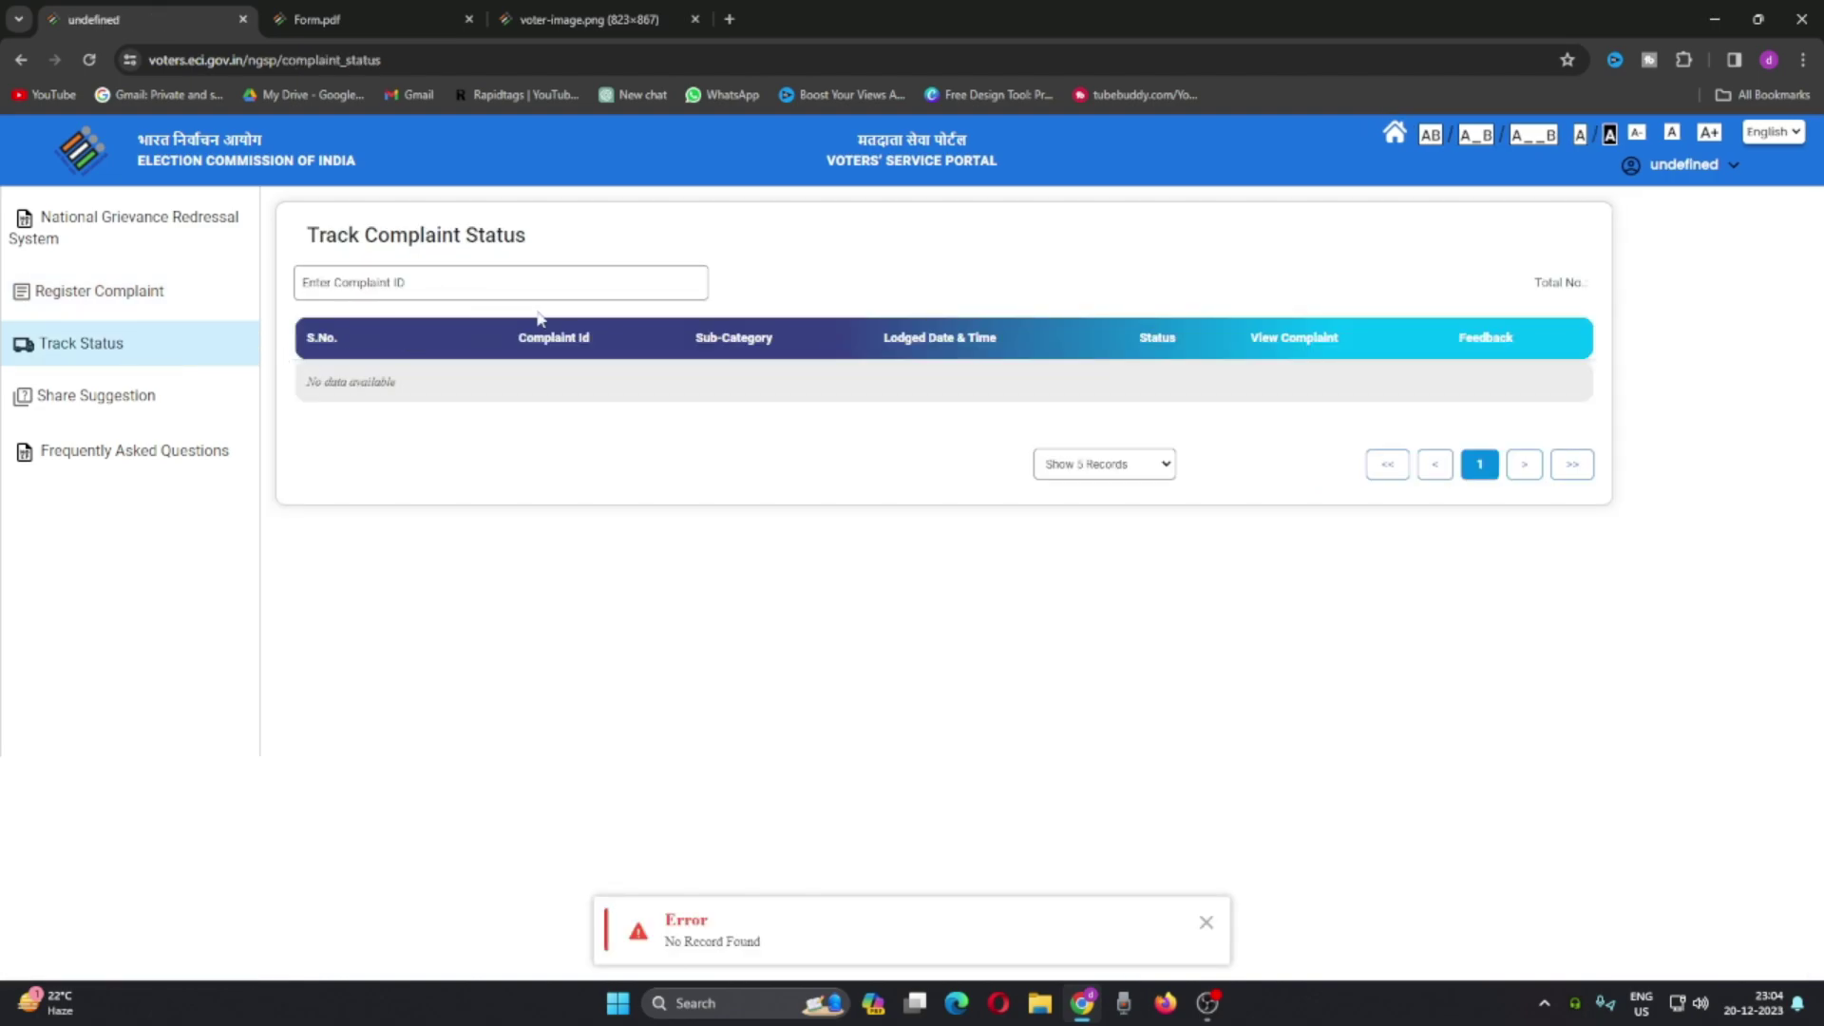